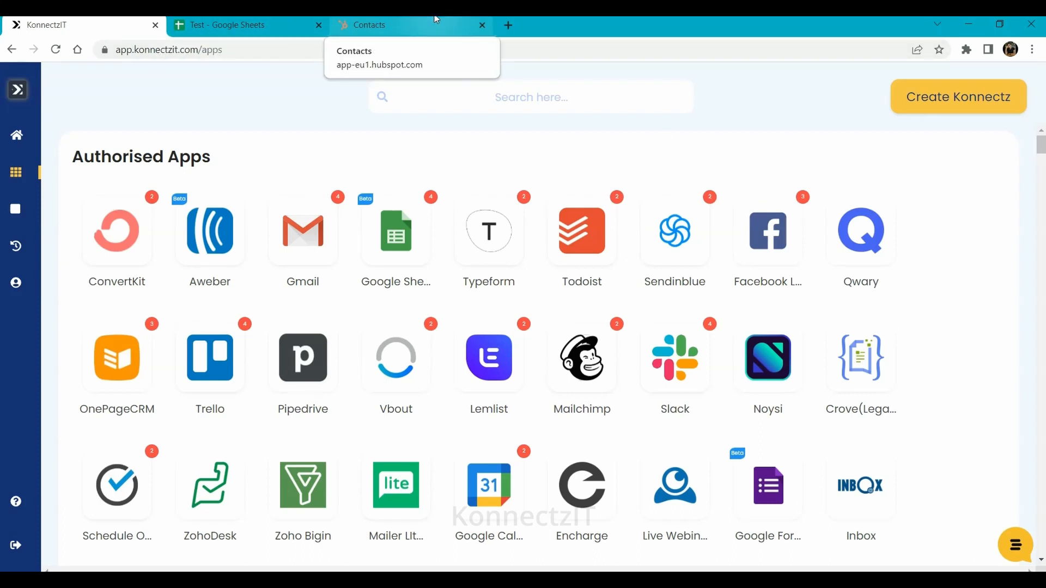
Review the columns of the Test spreadsheet in Google Sheets and the HubSpot contacts list, and return to KonnectzIT
click(233, 22)
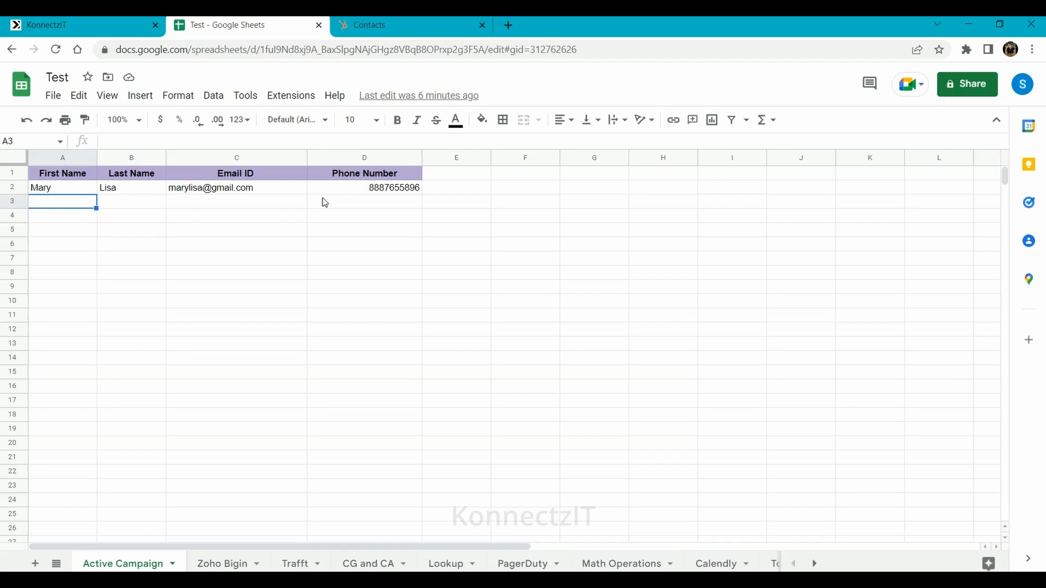
click(381, 25)
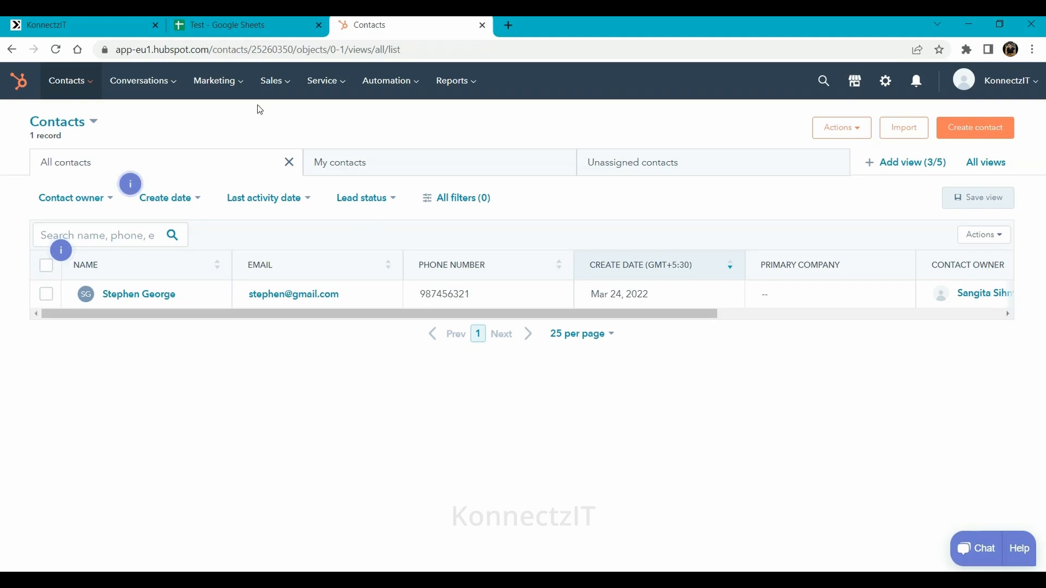
click(221, 21)
click(84, 21)
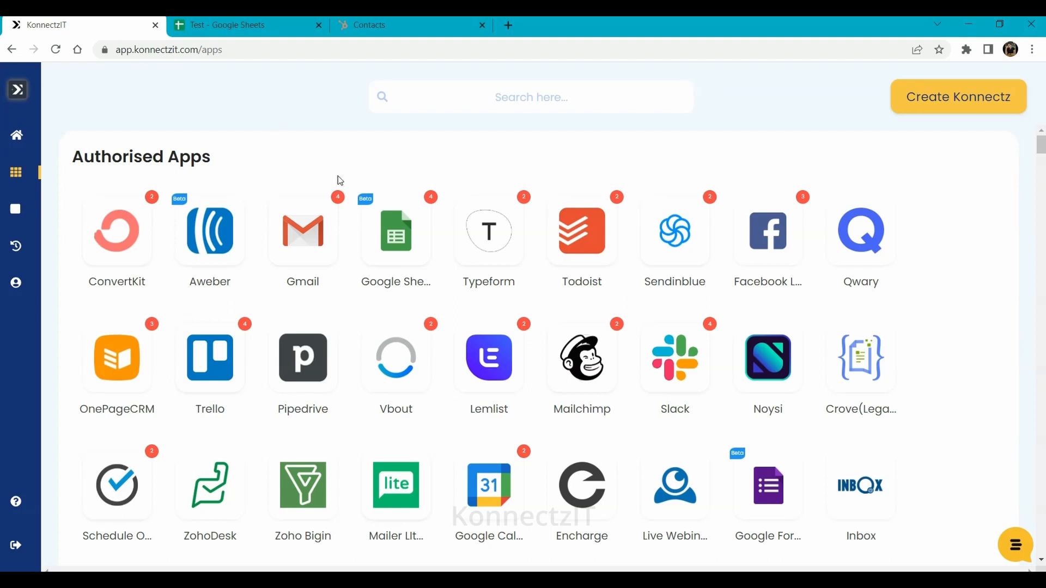
Open Google Apps Script in a new browser tab and check the Google Apps Script API setting
click(502, 26)
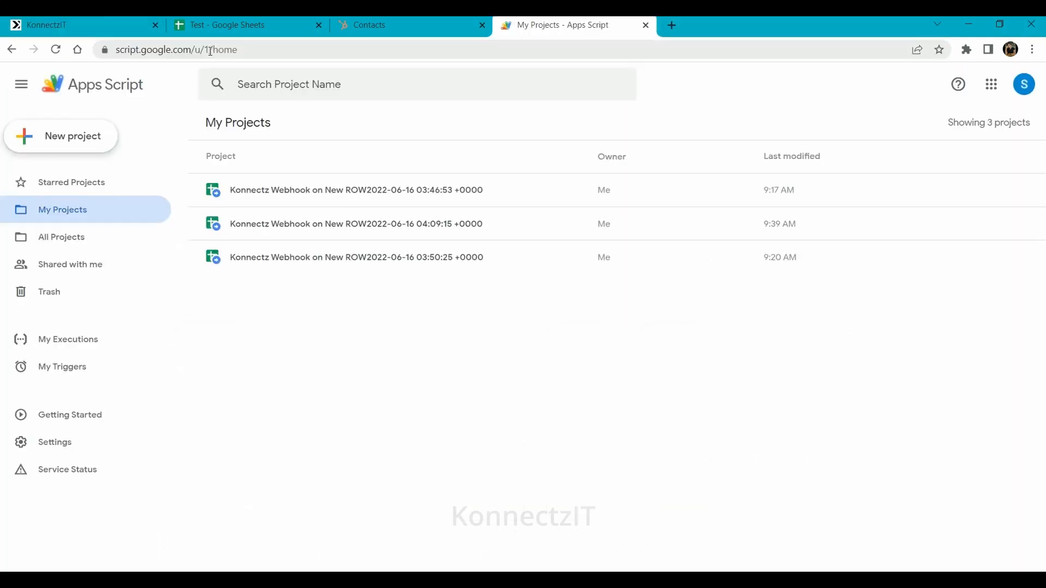
click(41, 442)
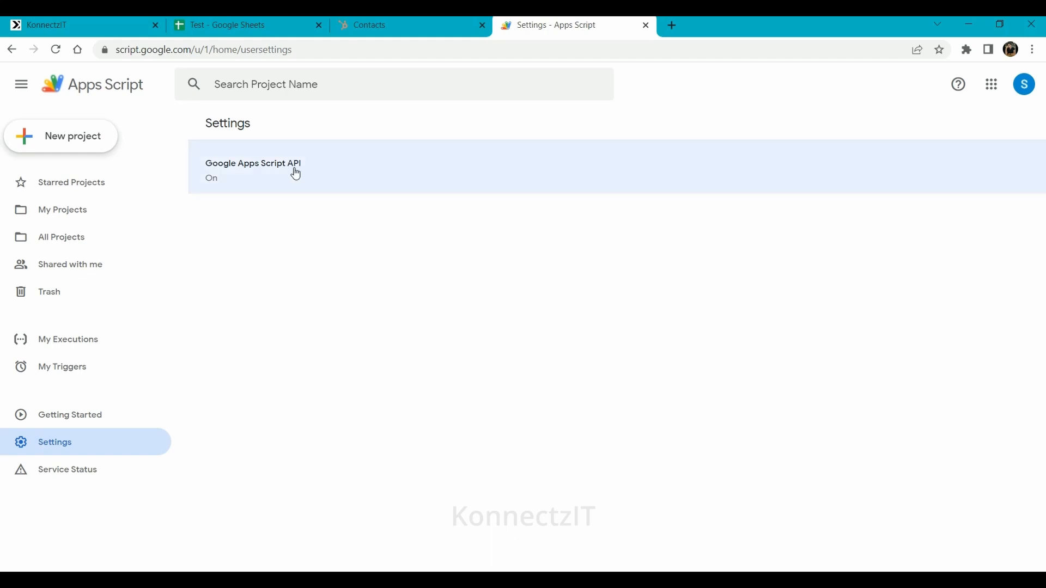
click(296, 174)
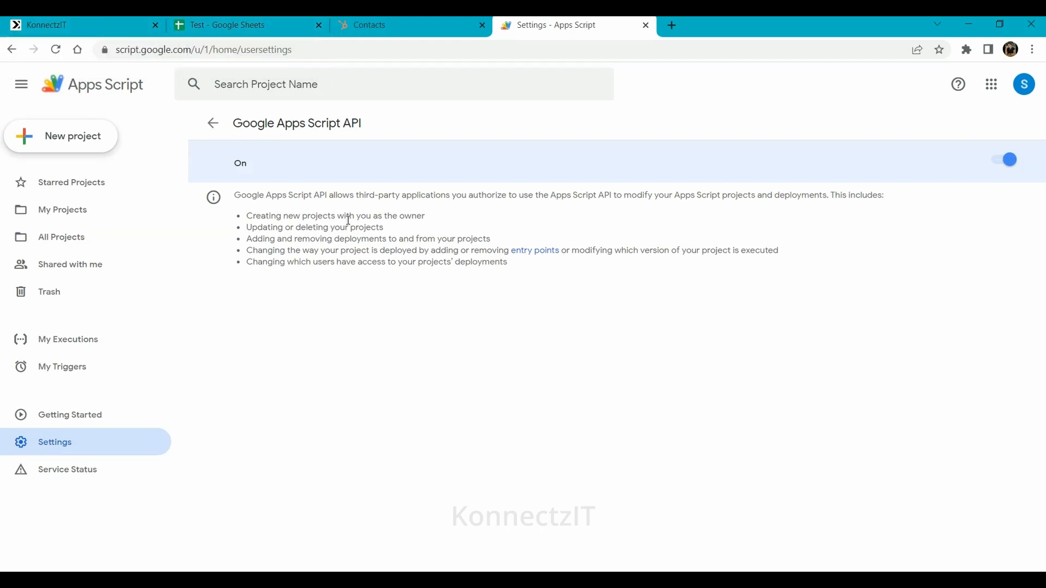
Return to KonnectzIT and add a Google Sheet account, granting it access to the second listed Google account
click(94, 20)
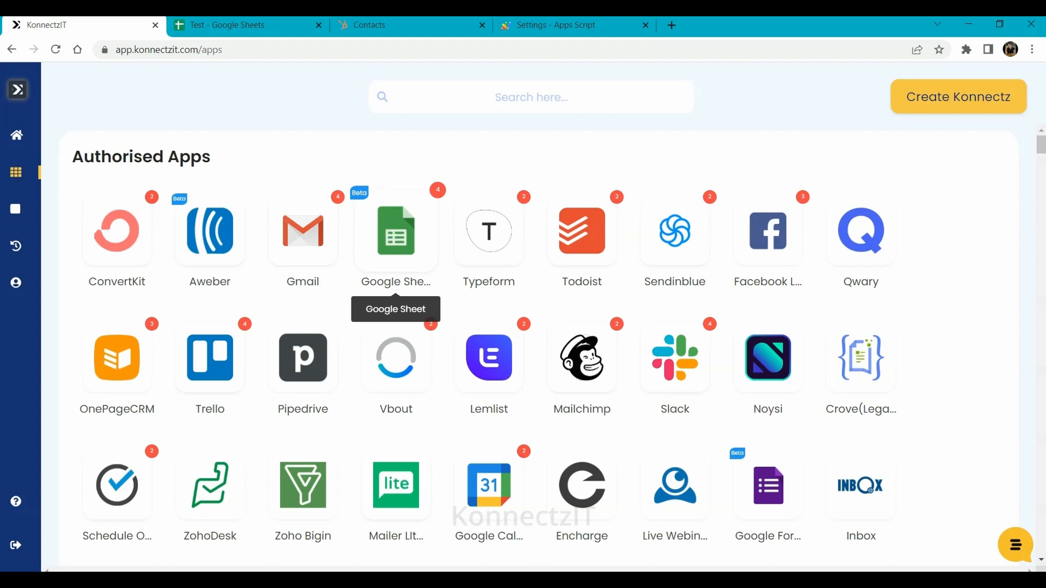
click(390, 233)
click(403, 183)
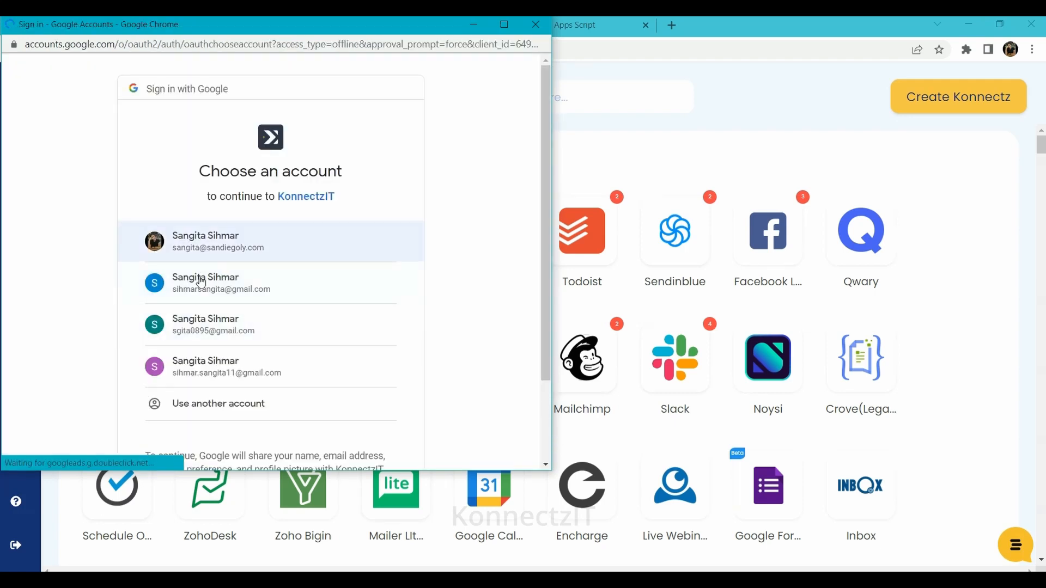
click(197, 285)
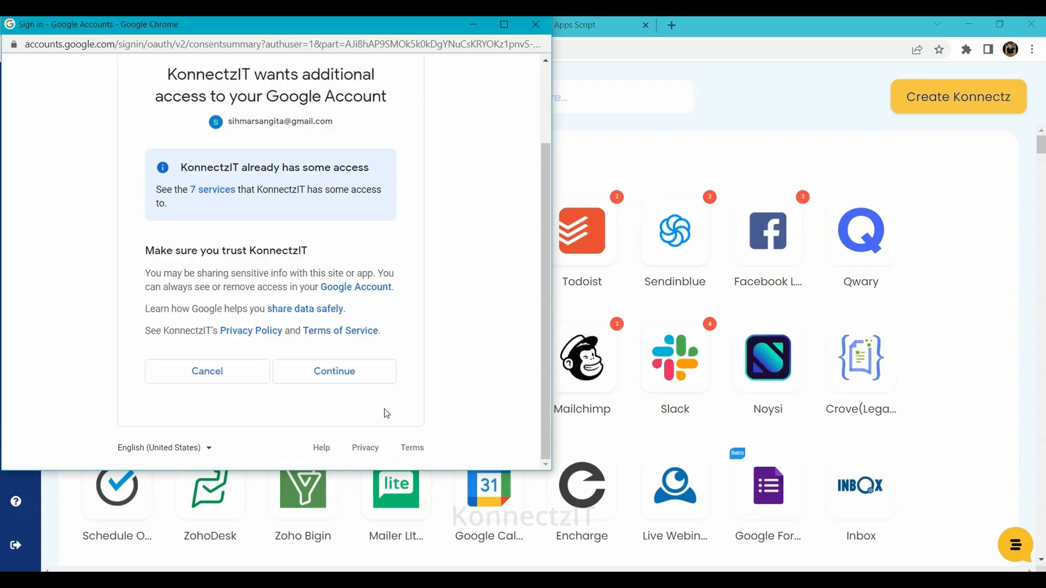
click(351, 380)
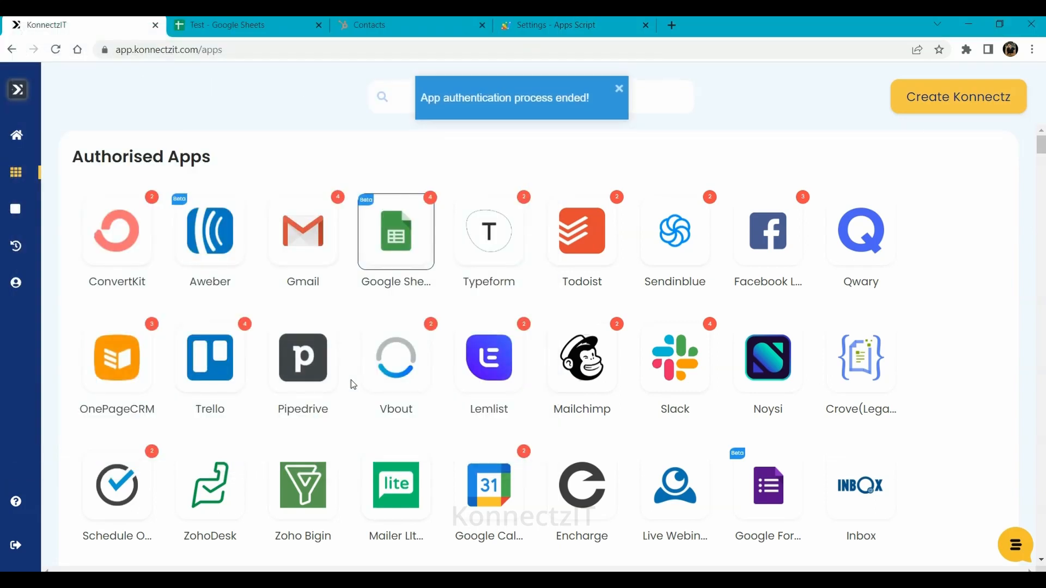
Add a Hubspot account to the authorised apps and authorise it with the KonnectzIT HubSpot account
scroll(351, 380, down, 3)
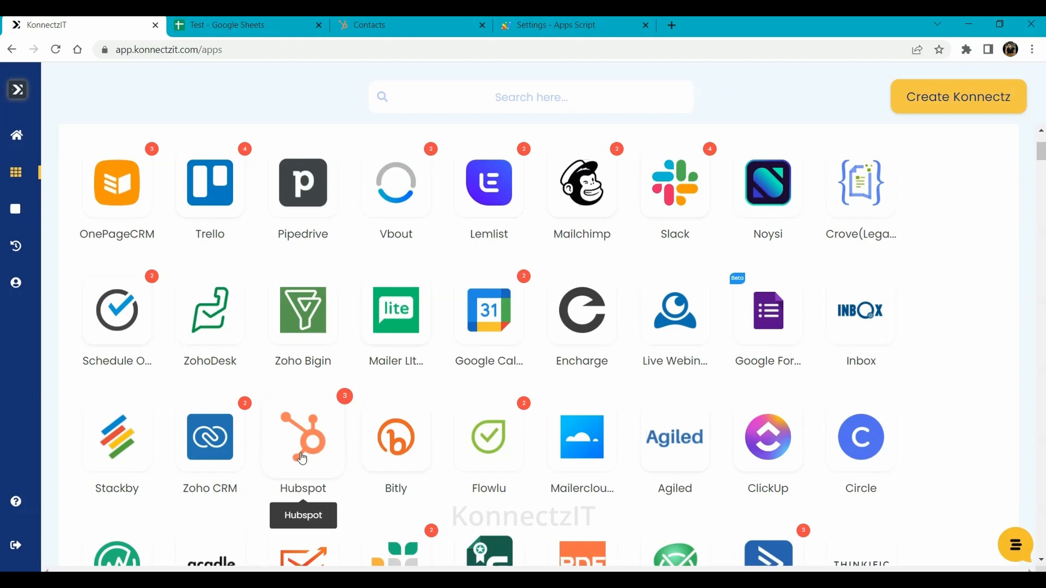
click(302, 459)
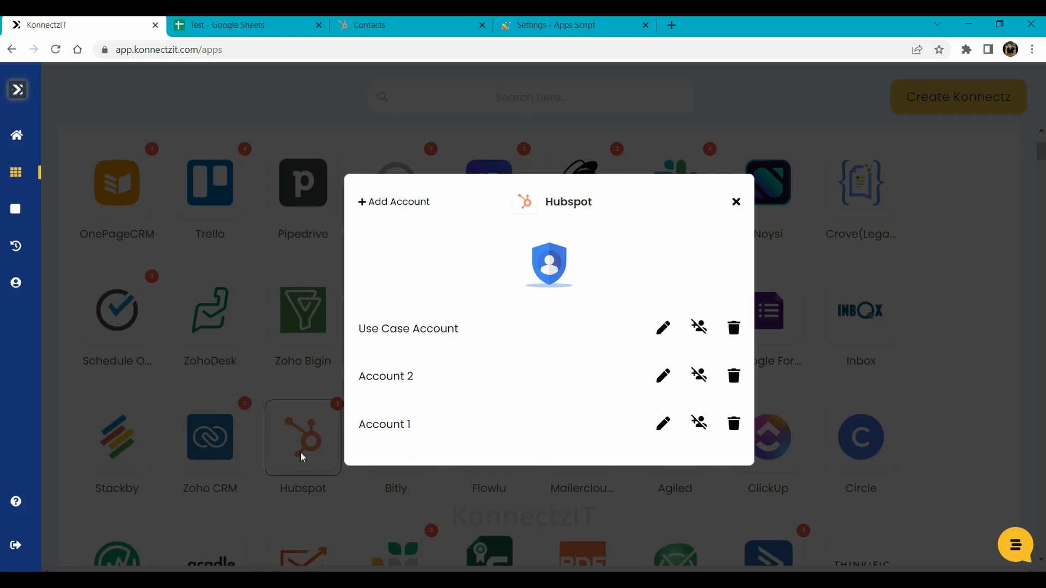
click(414, 202)
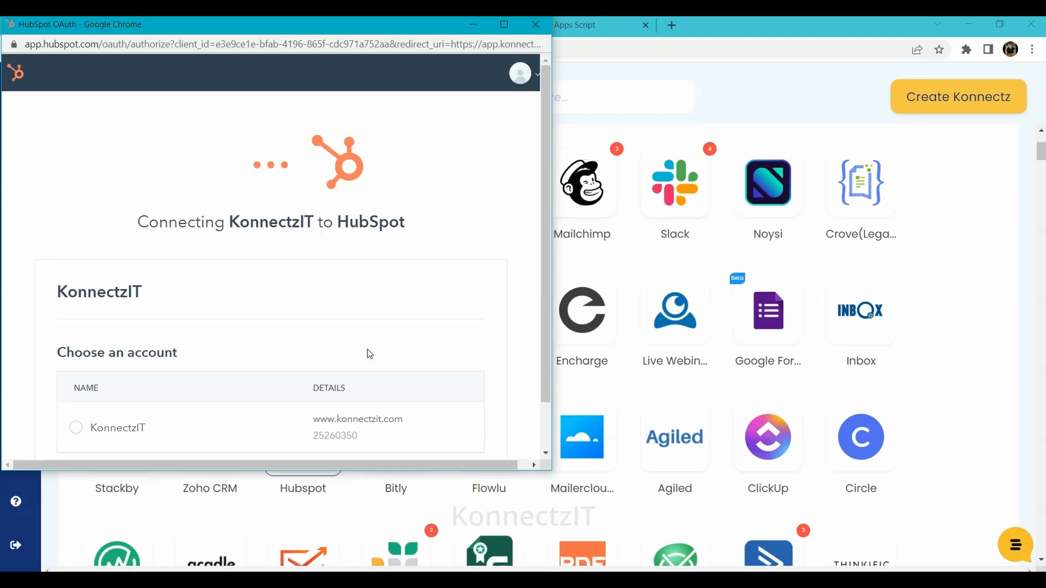
click(107, 374)
click(90, 425)
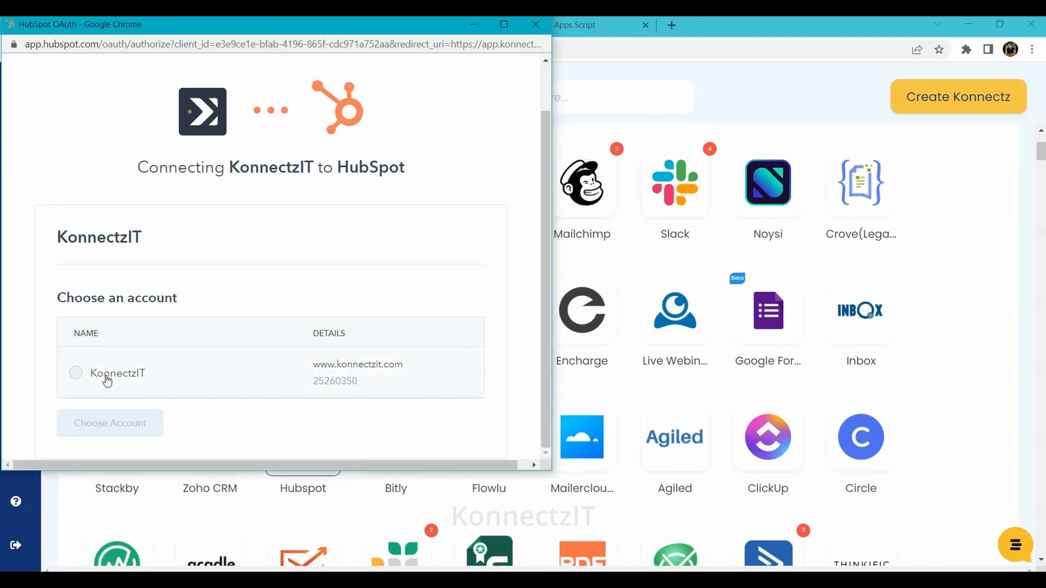
click(107, 379)
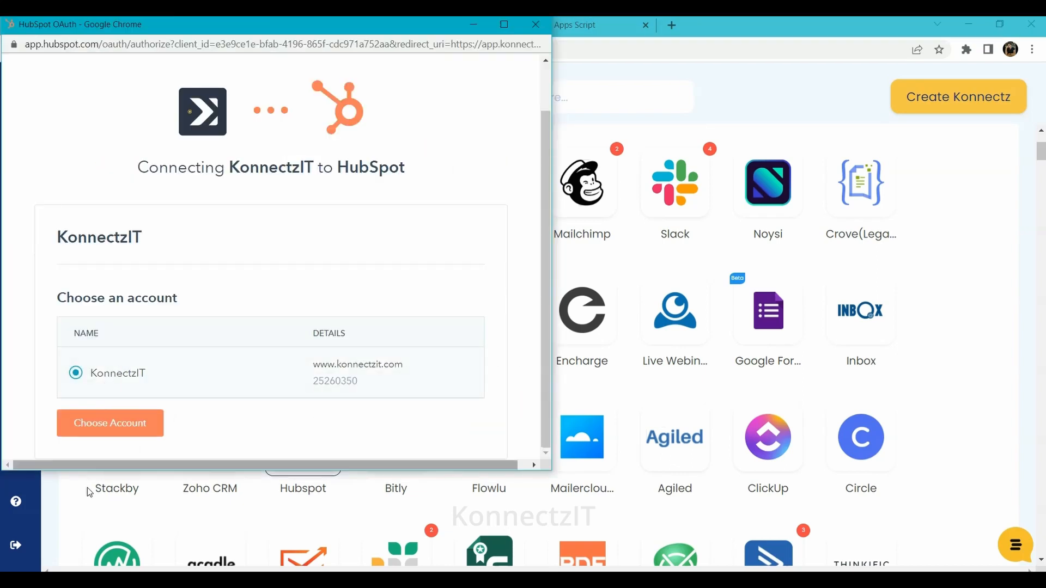
click(90, 426)
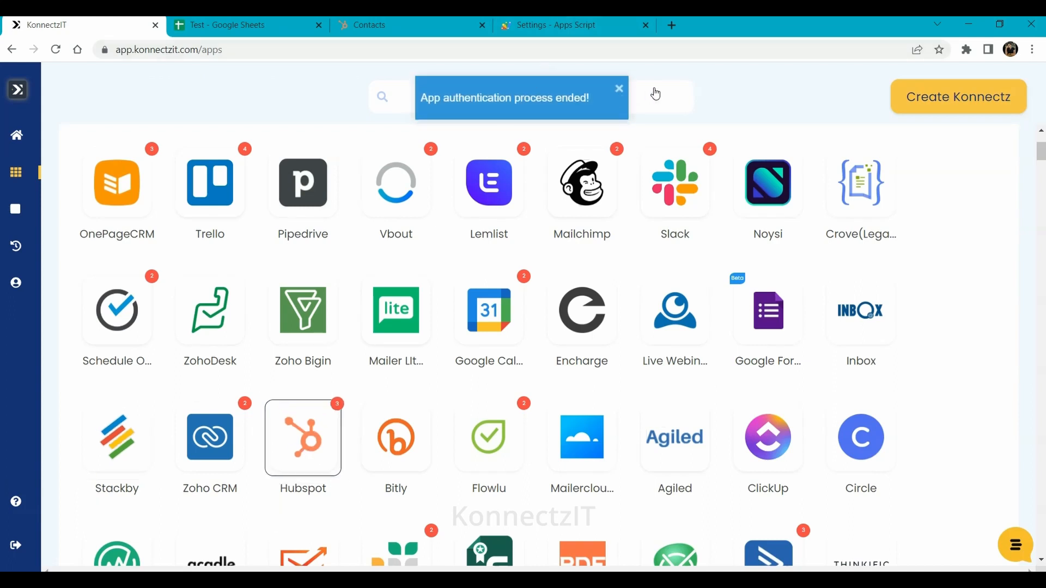
Create a new Konnectz and name it Google Sheets - Hubspot CRM
click(974, 95)
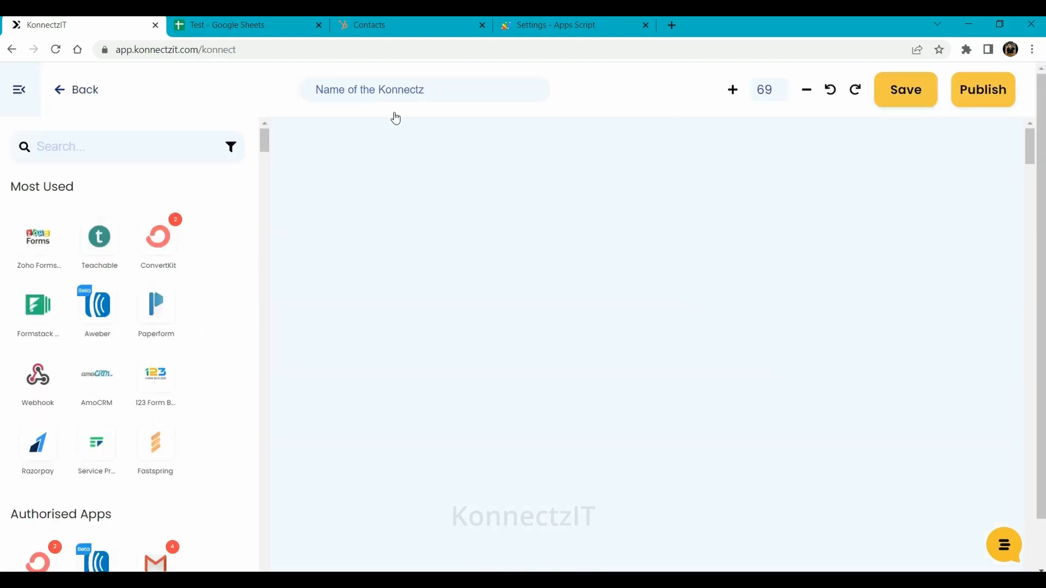
click(369, 93)
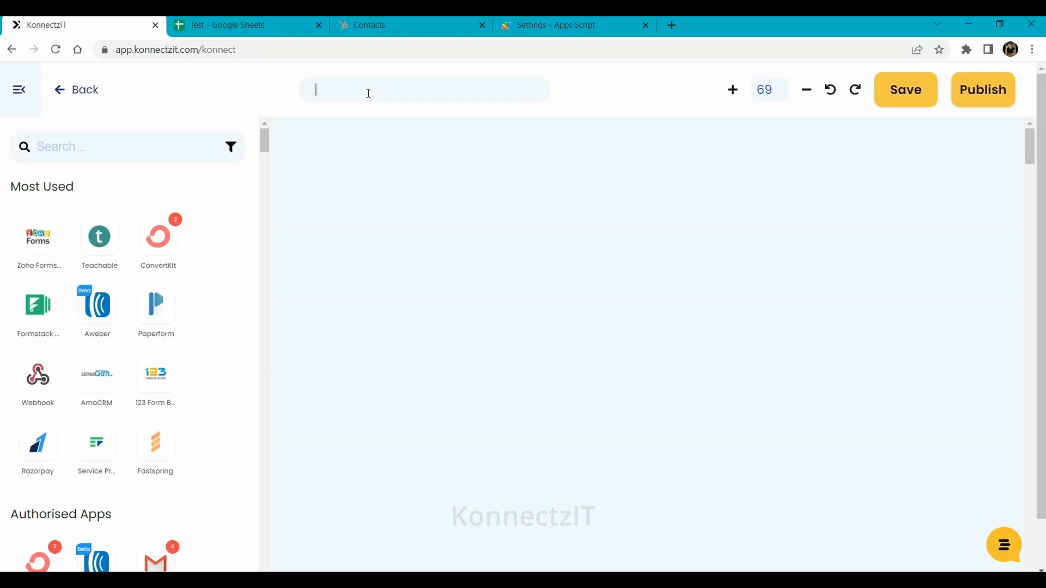
text(Google Sheets - Hub)
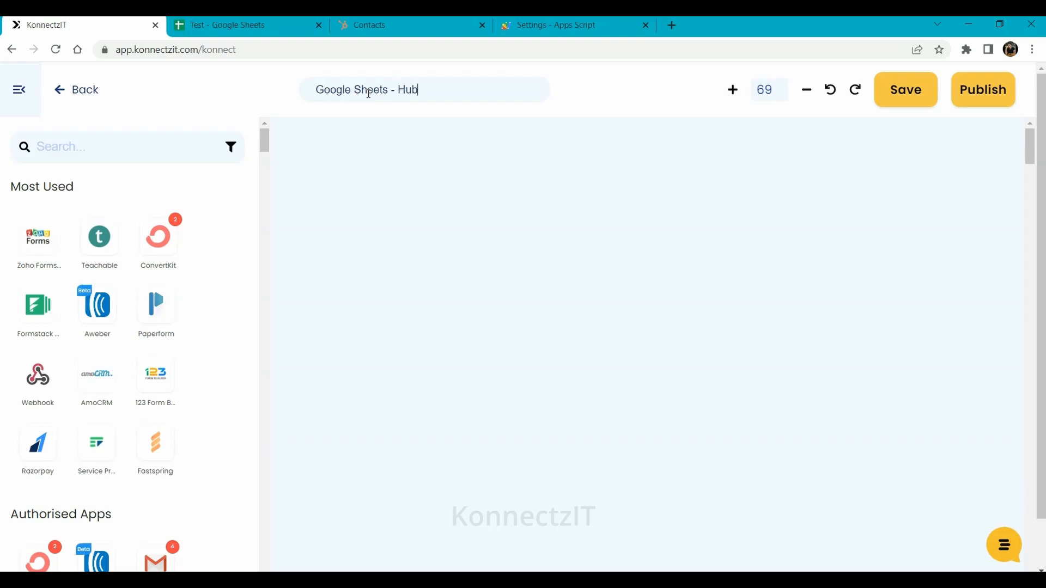
text(spot CRM)
Search the app list for Google and place the Google Sheet app on the canvas
click(136, 143)
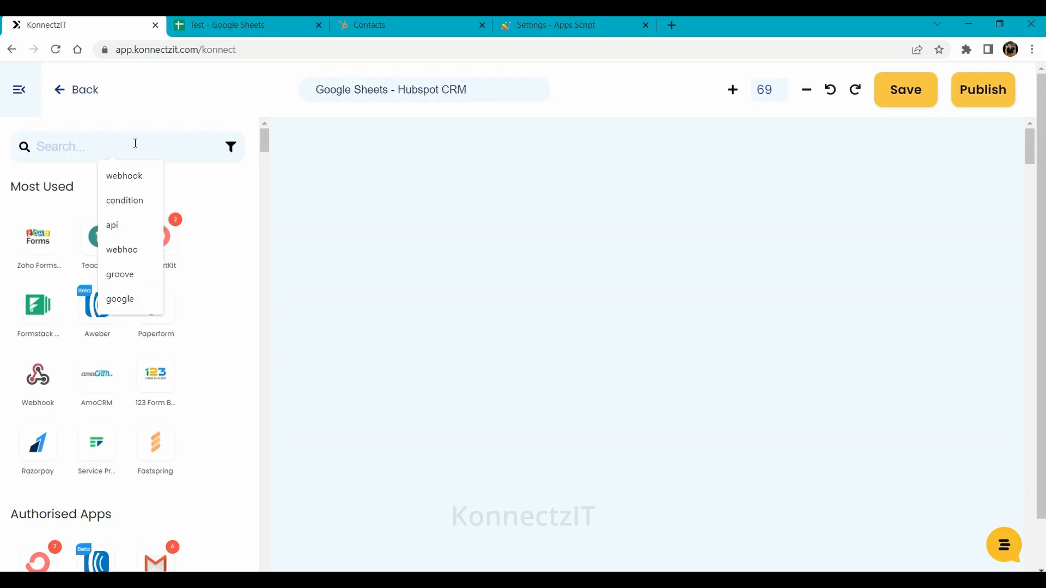
text(Google)
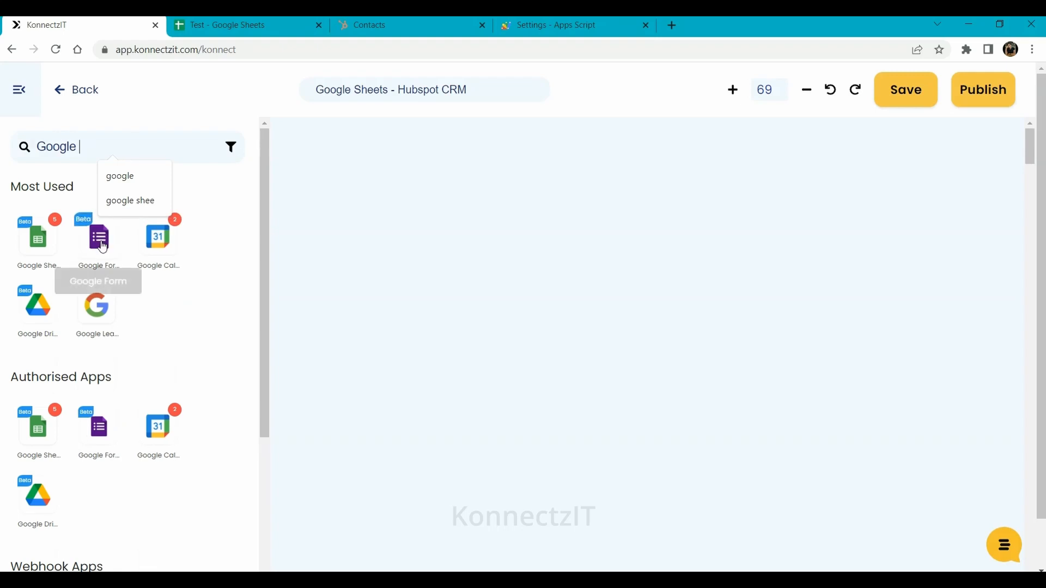
drag(39, 234, 341, 161)
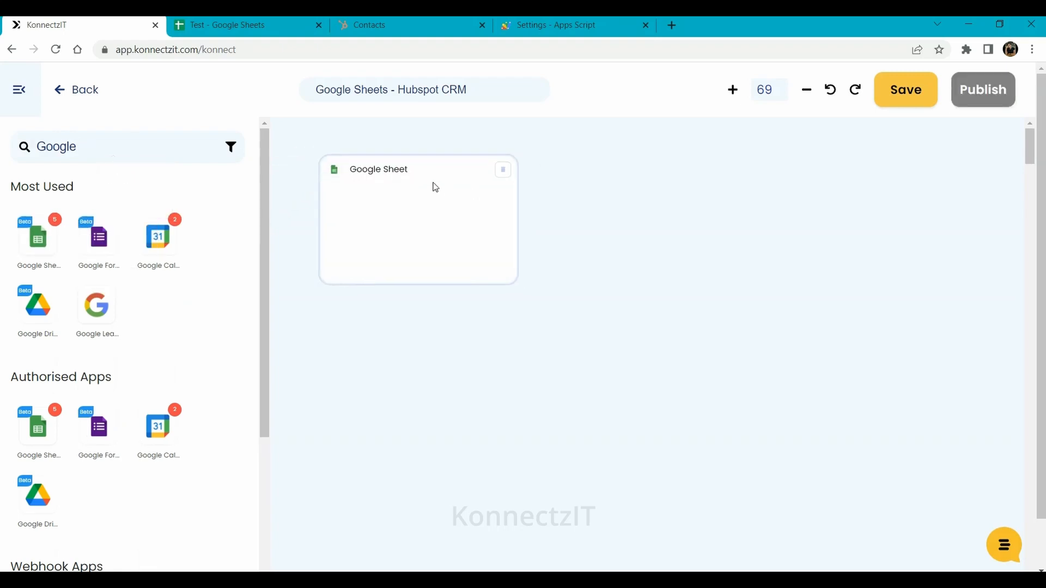
Set the Google Sheet block to Google Sheet Account #5 with the New Row in Sheet trigger
click(377, 207)
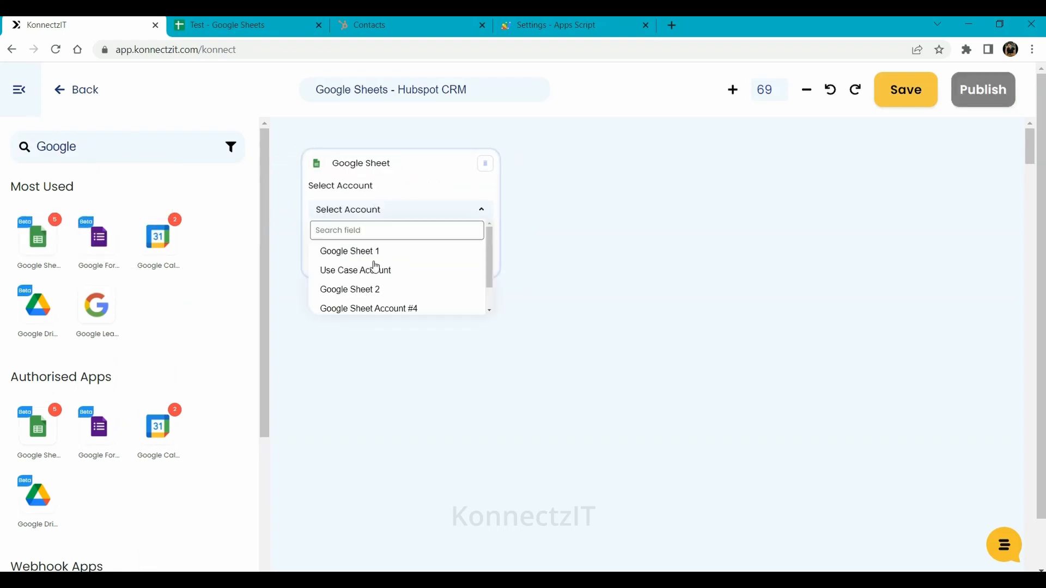
scroll(489, 269, down, 1)
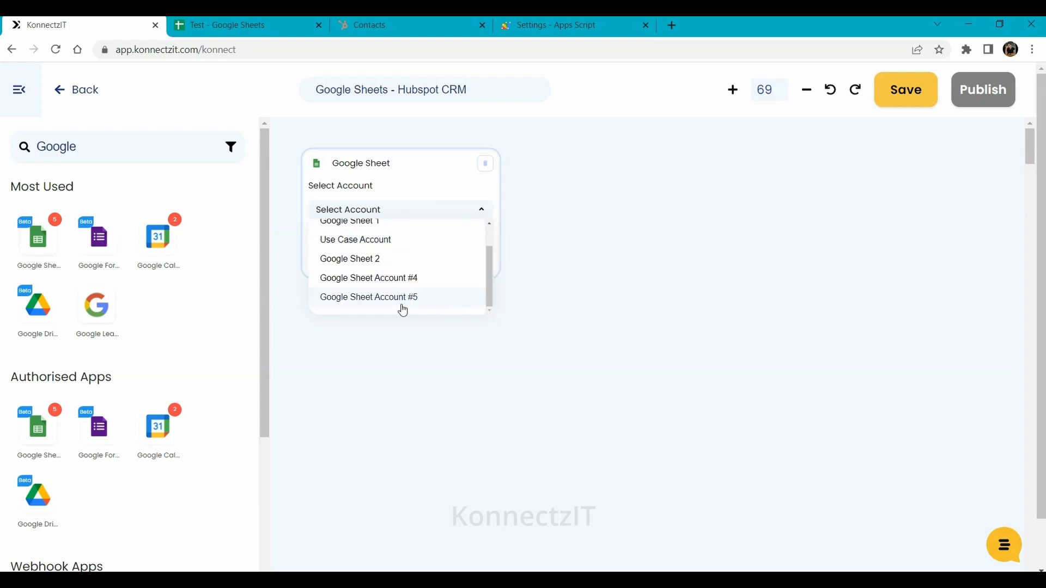
click(381, 297)
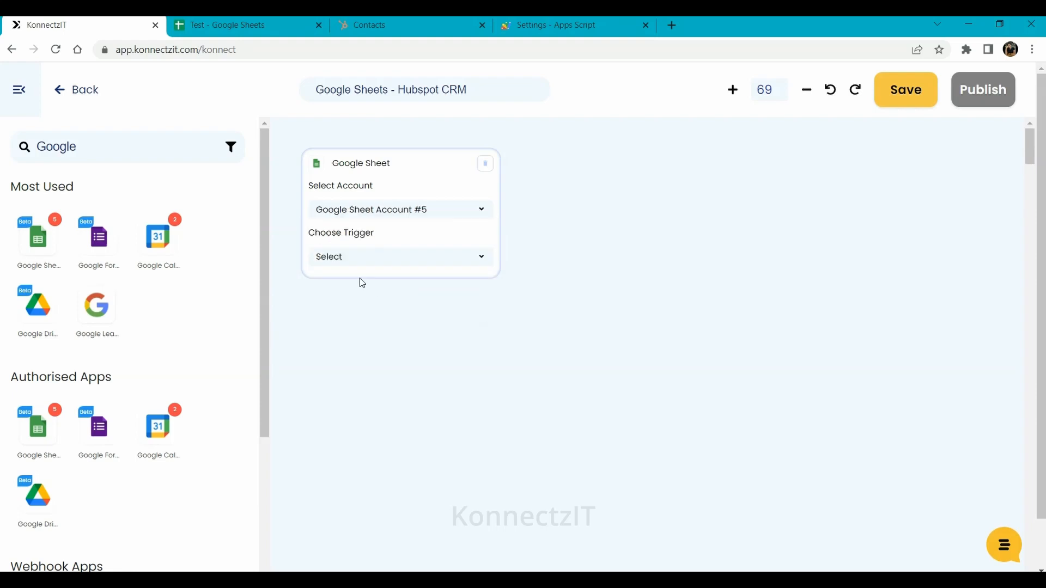
click(347, 257)
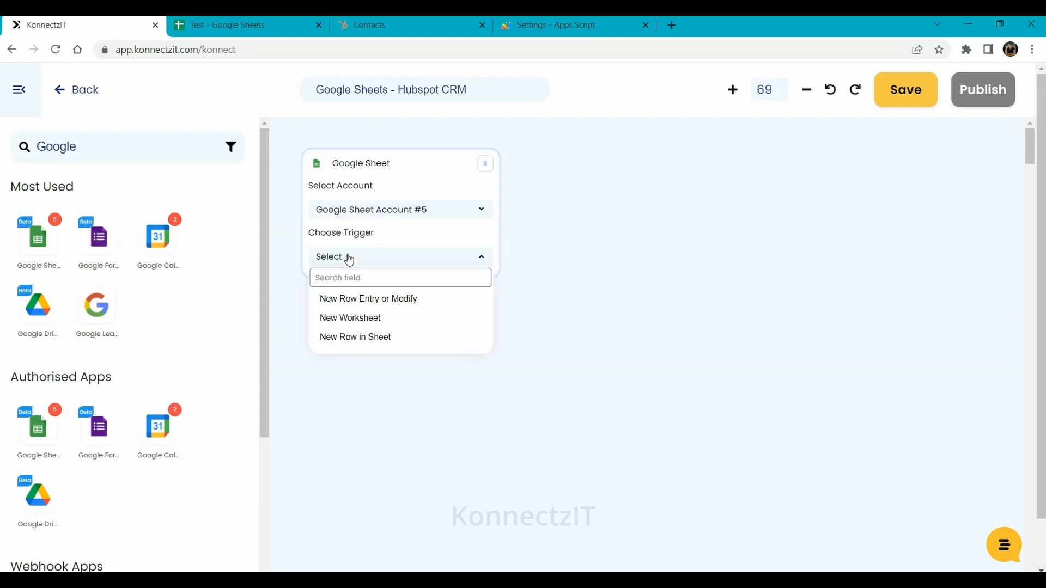
click(353, 338)
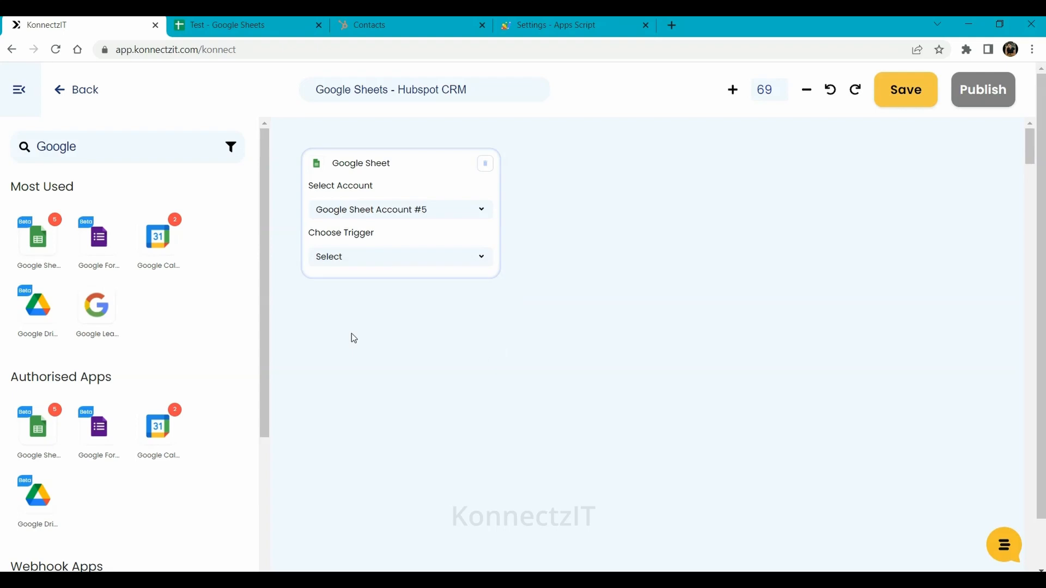
Configure the trigger to use the Test spreadsheet and its Active Campaign sheet
click(351, 304)
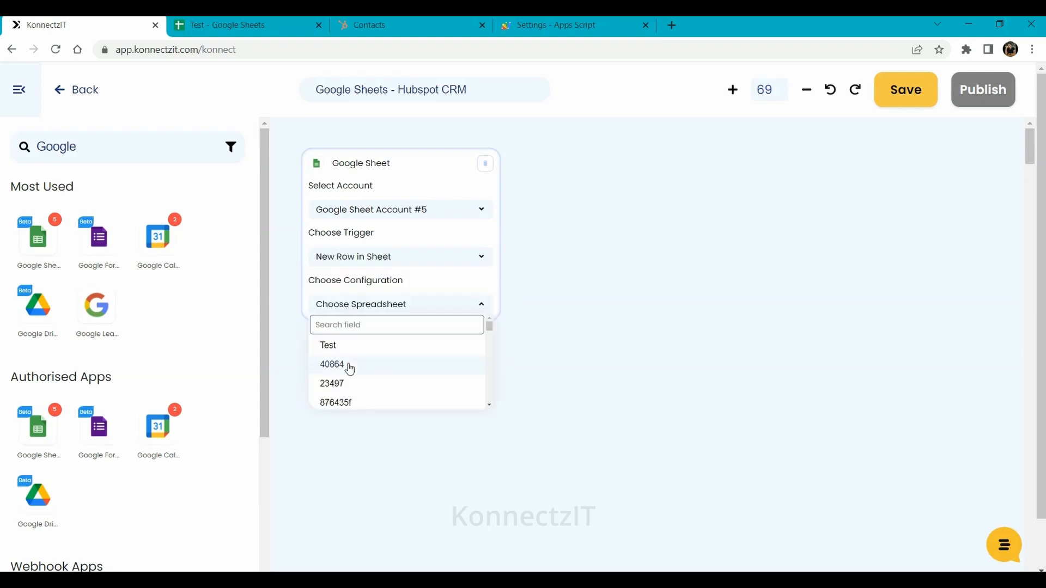
click(344, 347)
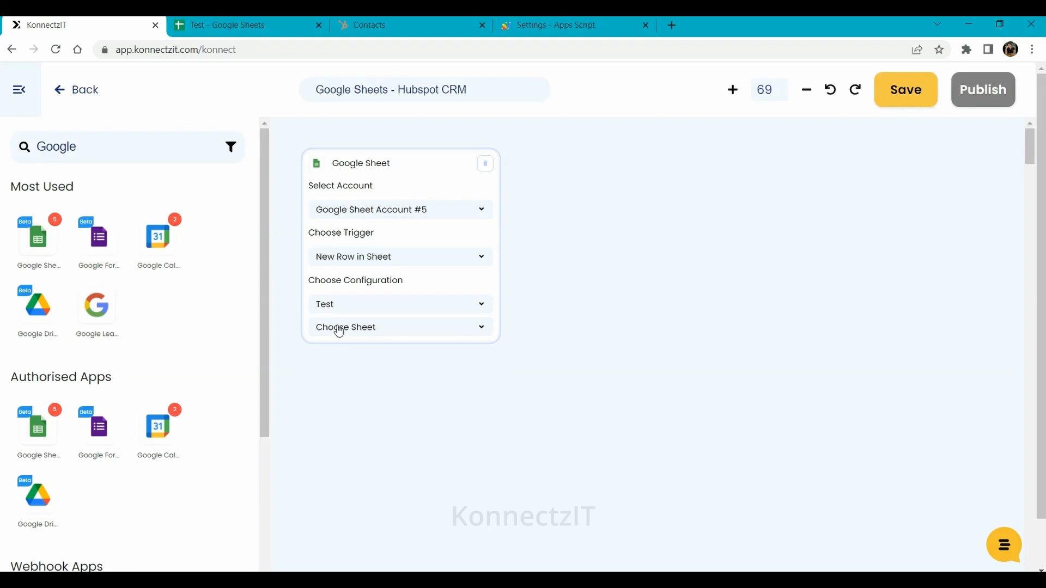
click(340, 329)
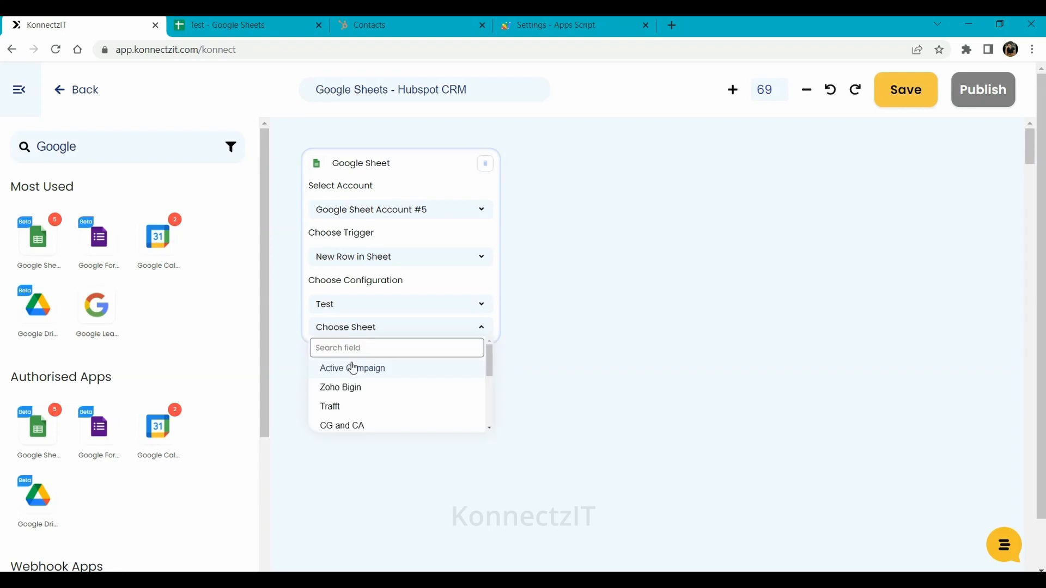
click(351, 366)
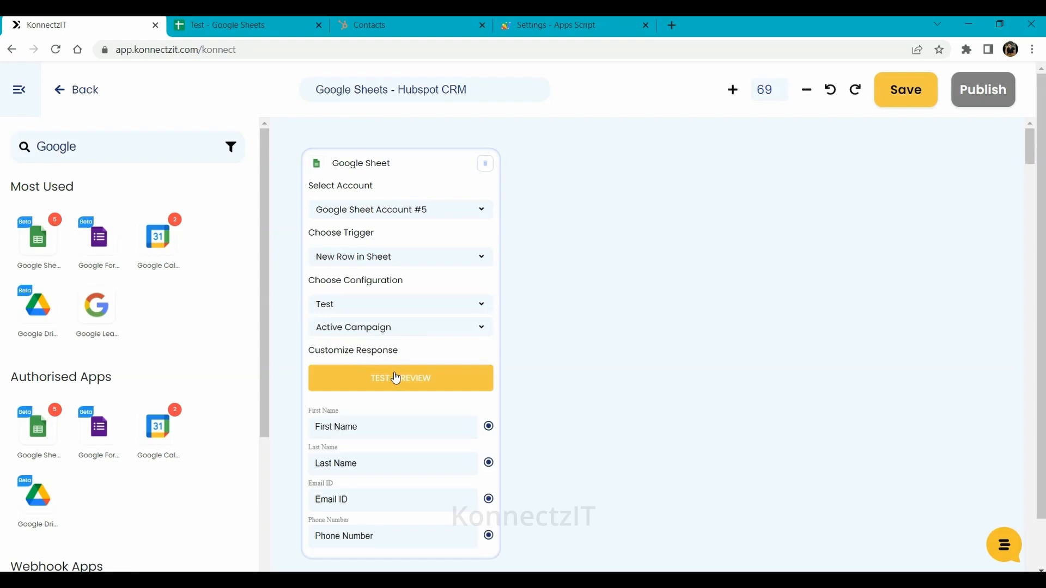
Run the Google Sheet trigger test with the AND condition on First Name, Last Name, Email ID and Phone Number
click(396, 377)
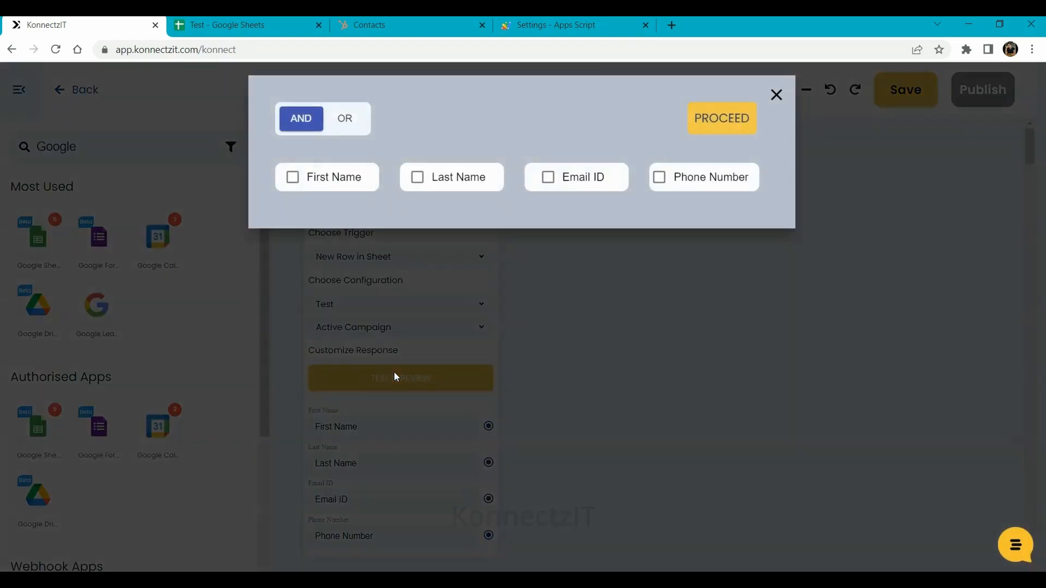
click(330, 175)
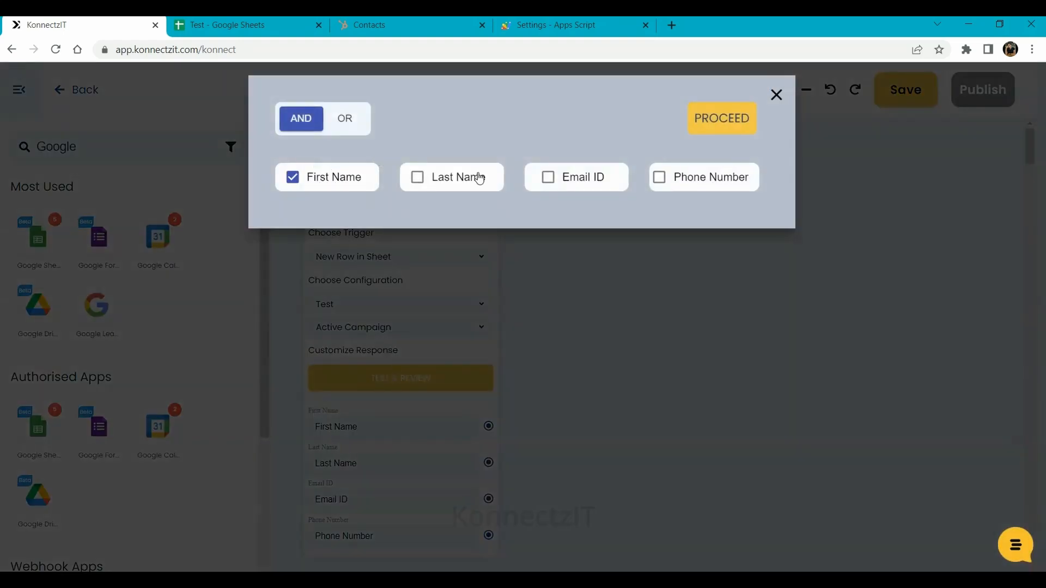
click(262, 24)
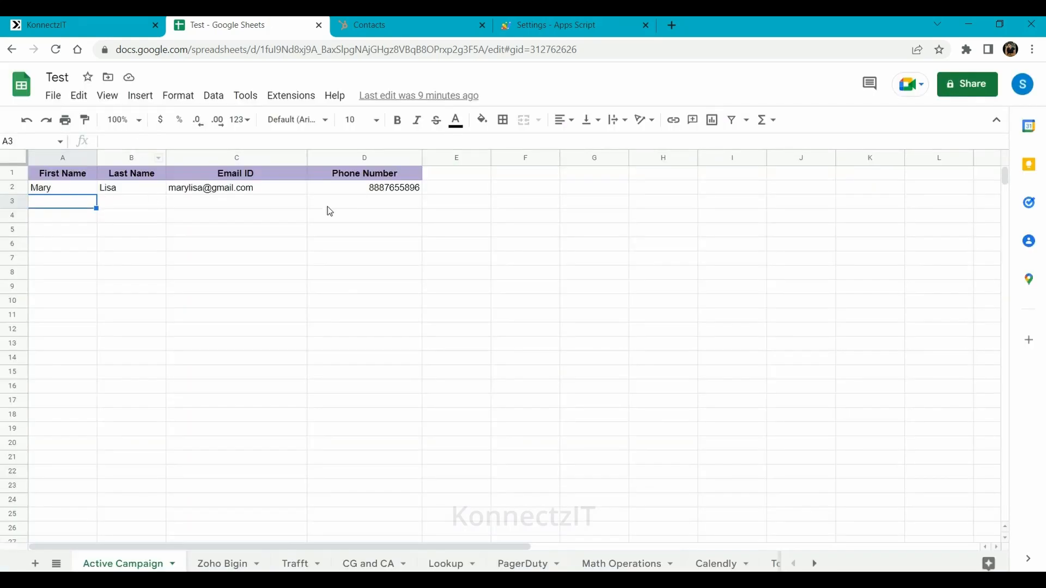
click(49, 21)
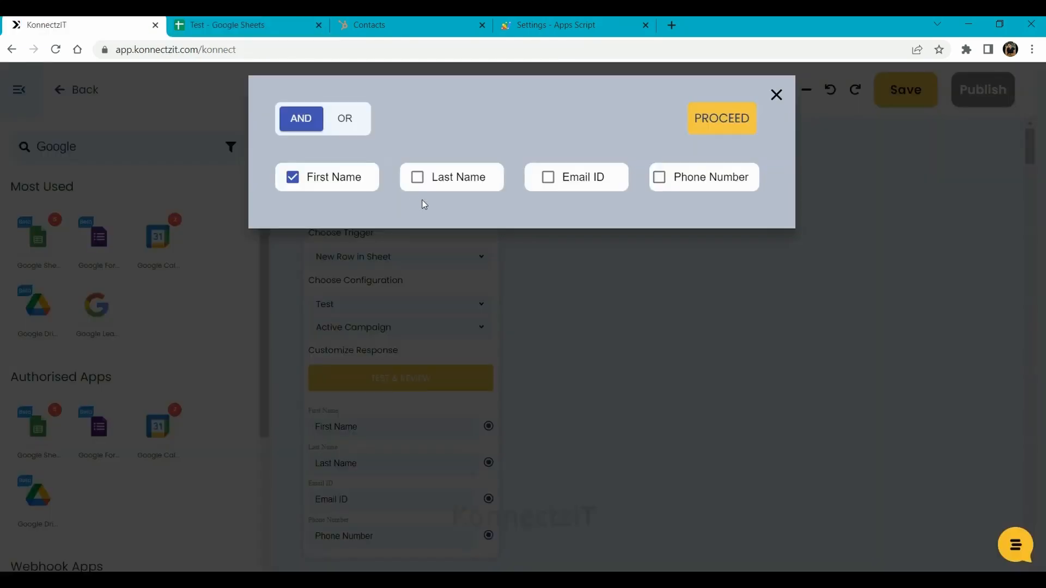
click(468, 183)
click(573, 182)
click(706, 182)
click(724, 116)
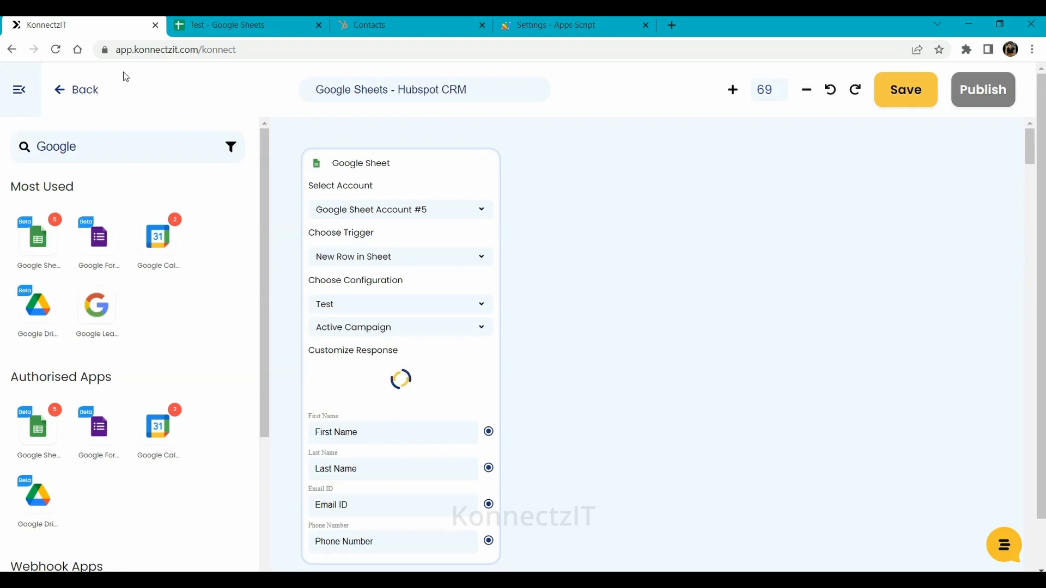
Check the site's pop-up permission and choose the Google account for the Apps Script sign-in
click(105, 49)
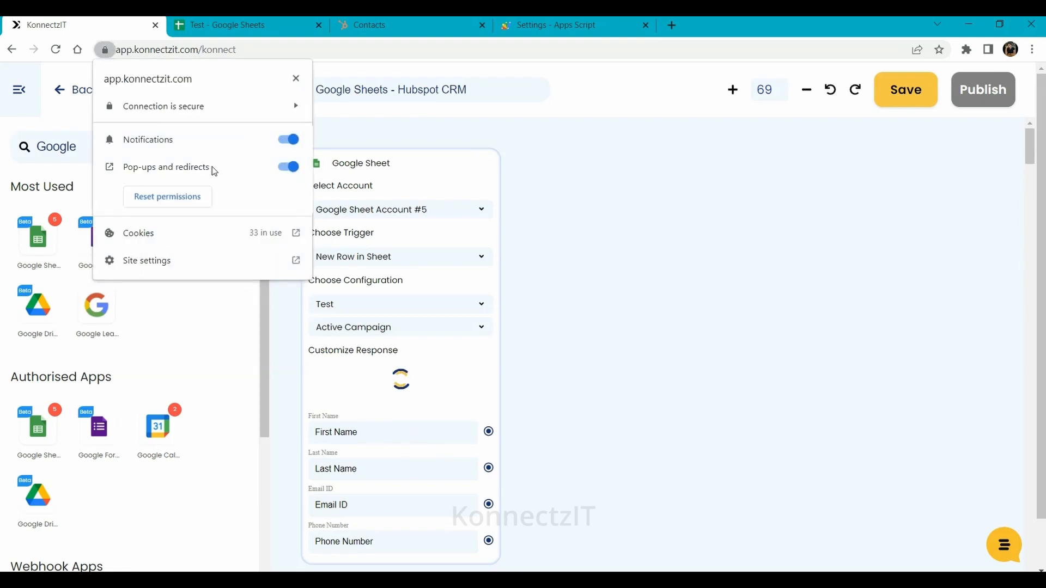
click(628, 269)
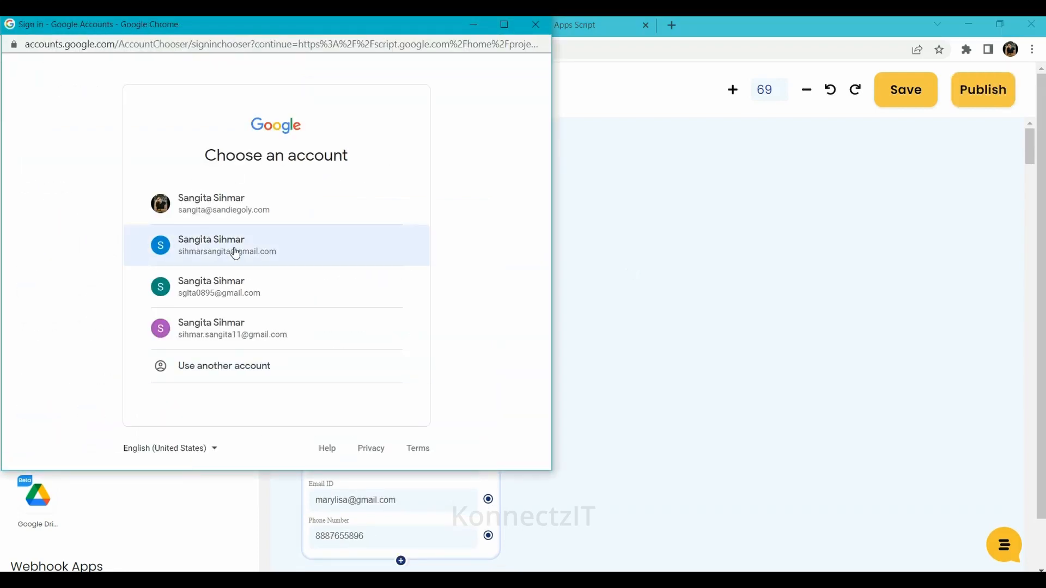
click(234, 247)
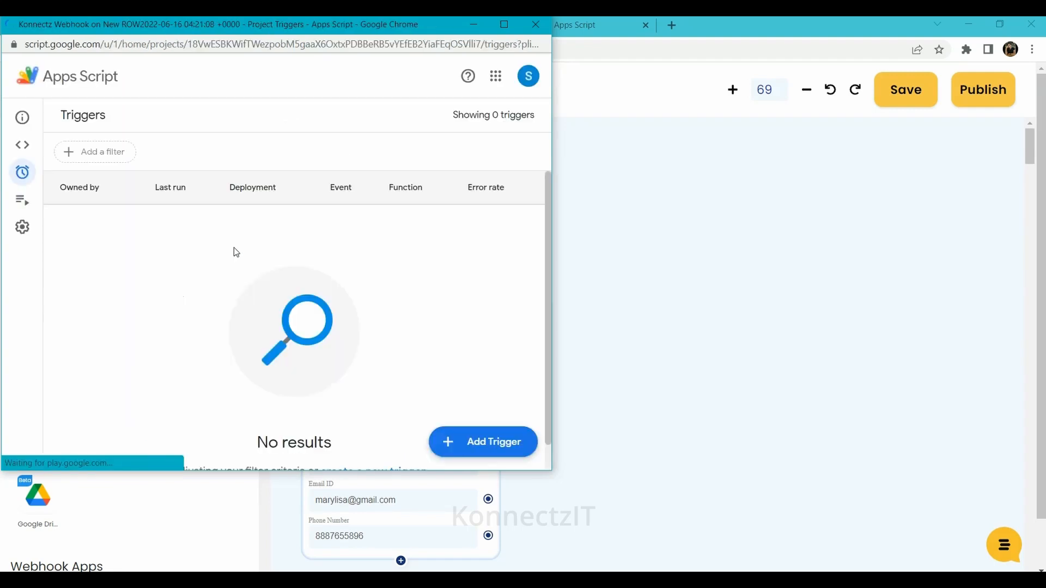
Add a project trigger for the Konnectz Webhook script with its event type set to On change
click(492, 442)
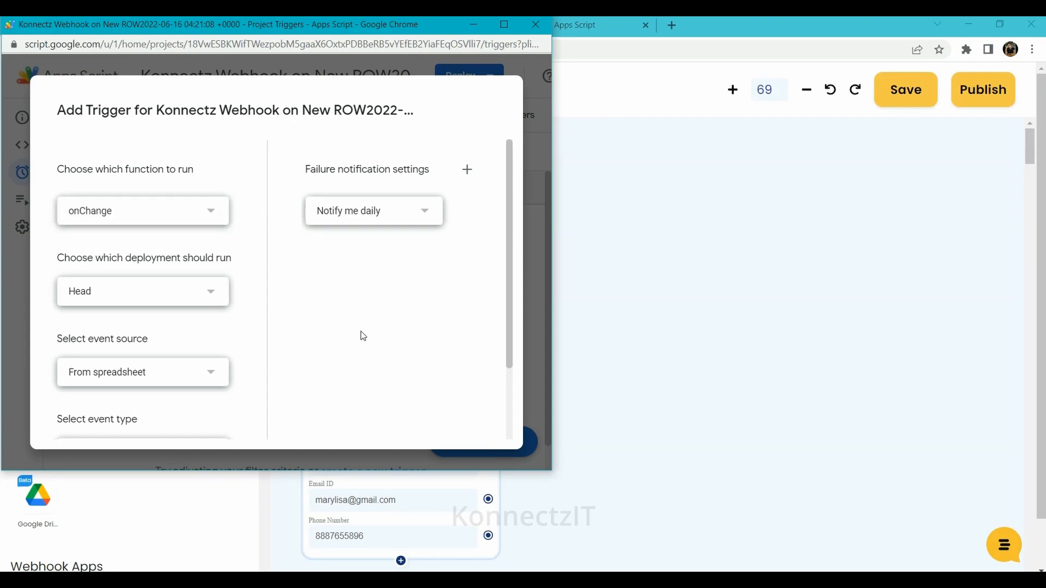
scroll(148, 233, down, 2)
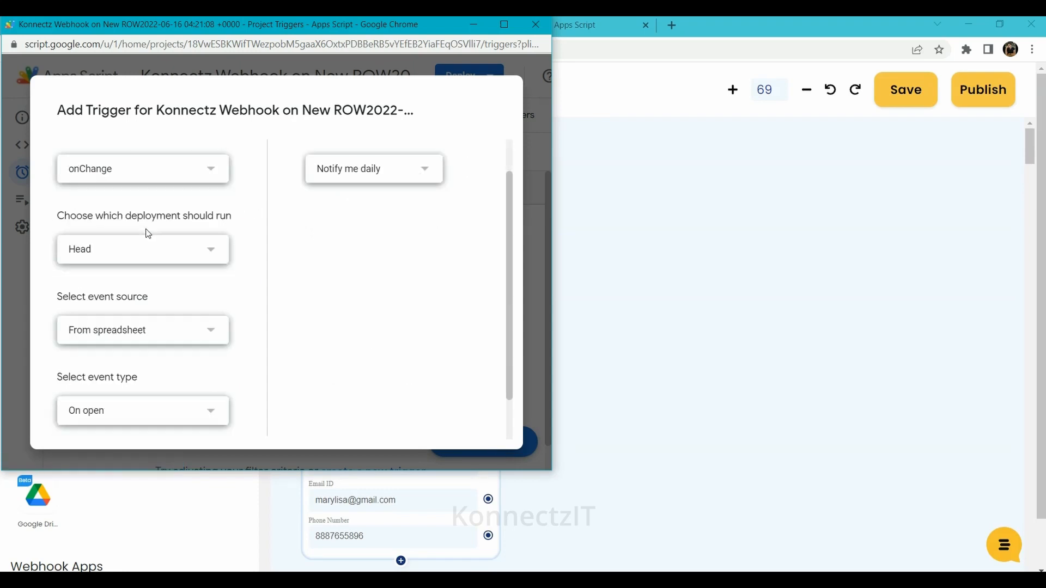
scroll(148, 233, up, 2)
scroll(148, 234, down, 2)
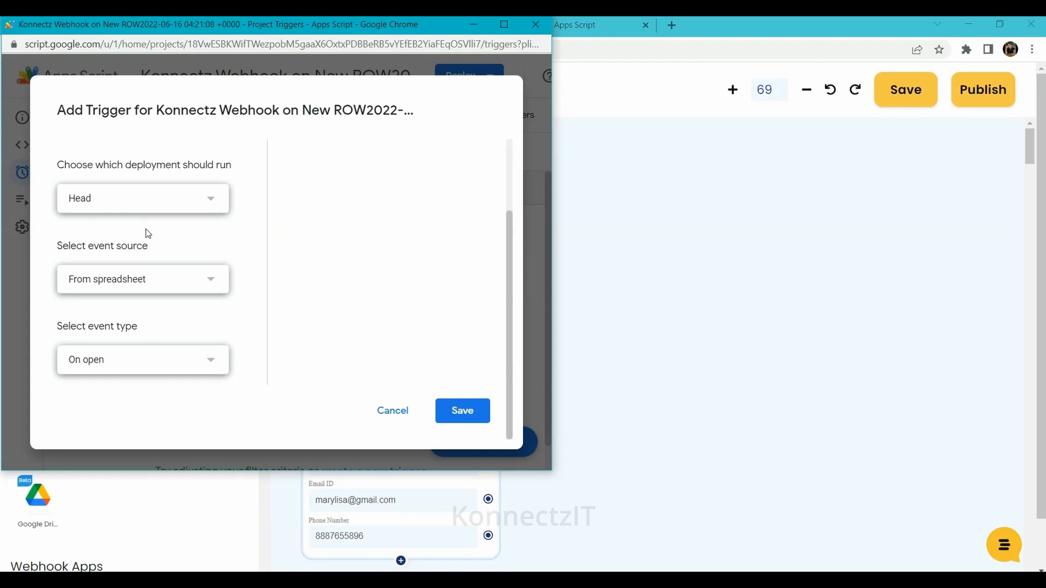
click(134, 366)
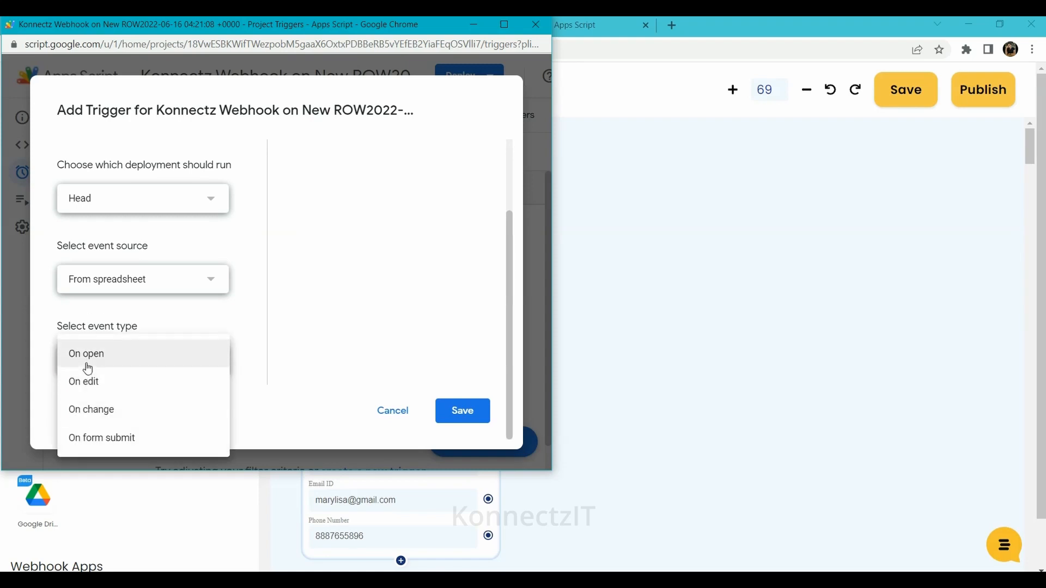
click(100, 408)
Set the trigger's failure notifications to Notify me immediately and save the trigger
scroll(418, 264, up, 3)
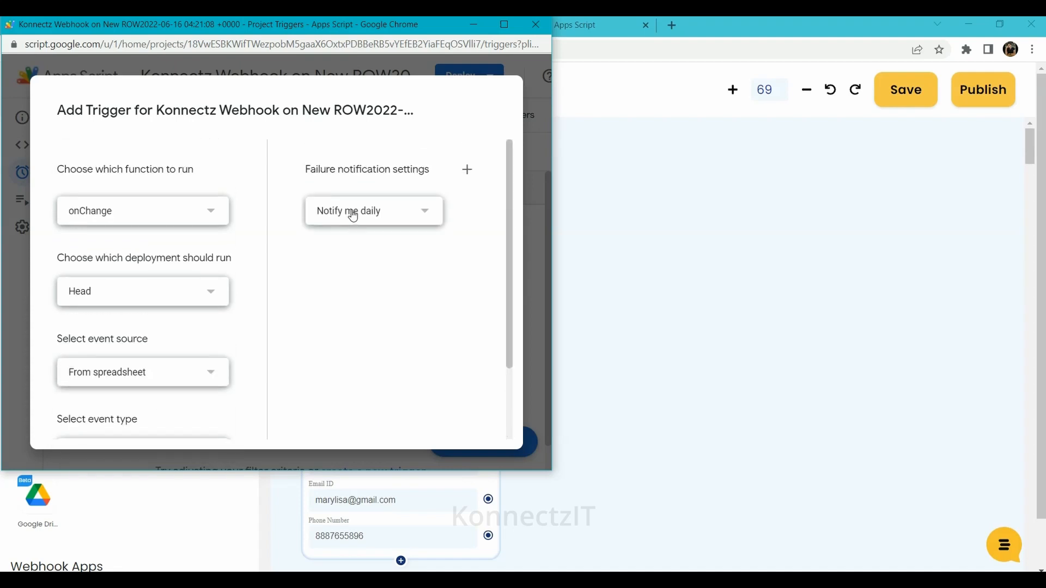
click(351, 212)
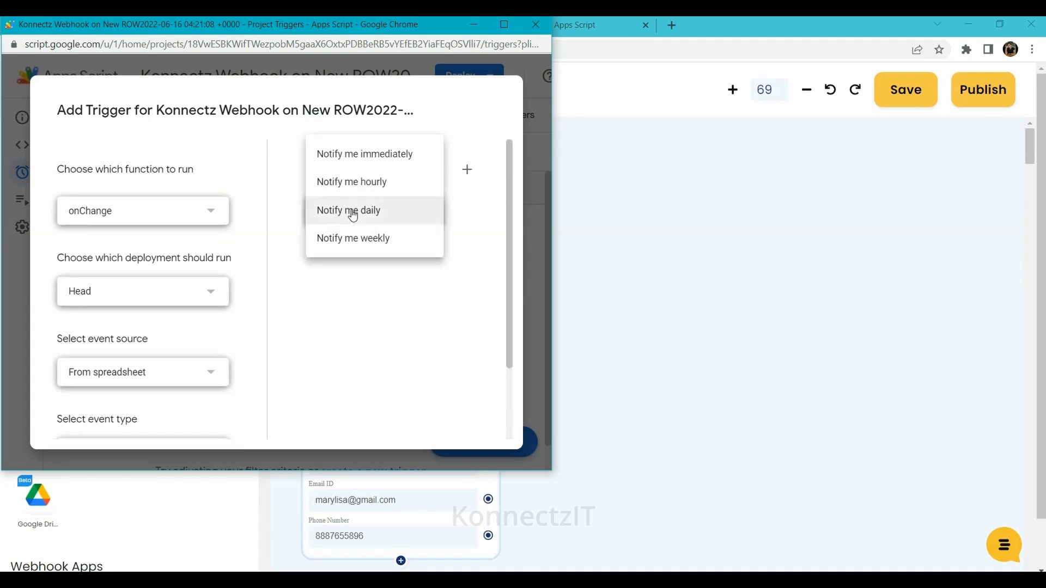
click(351, 158)
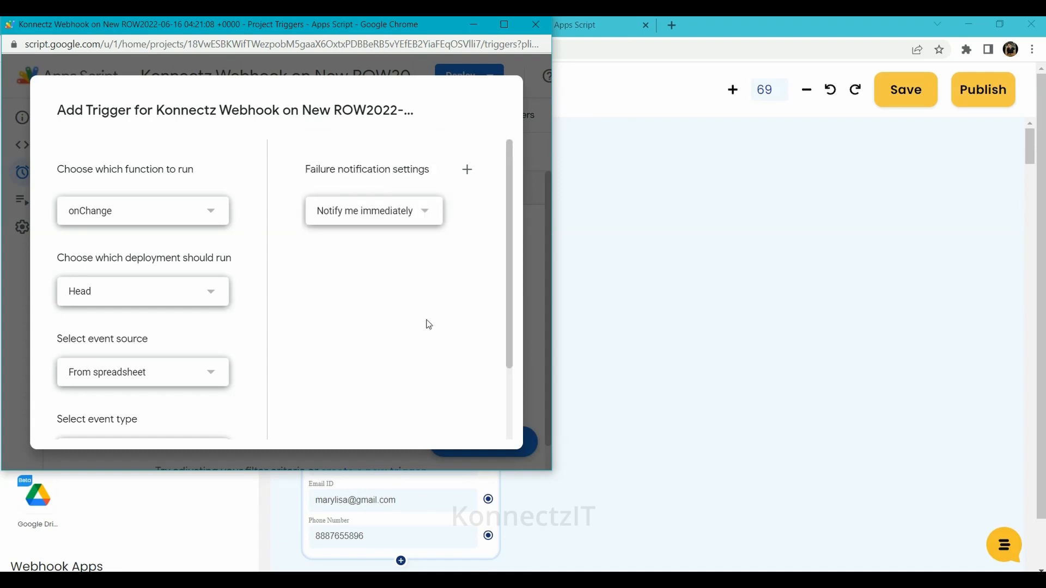
scroll(434, 337, down, 3)
click(484, 410)
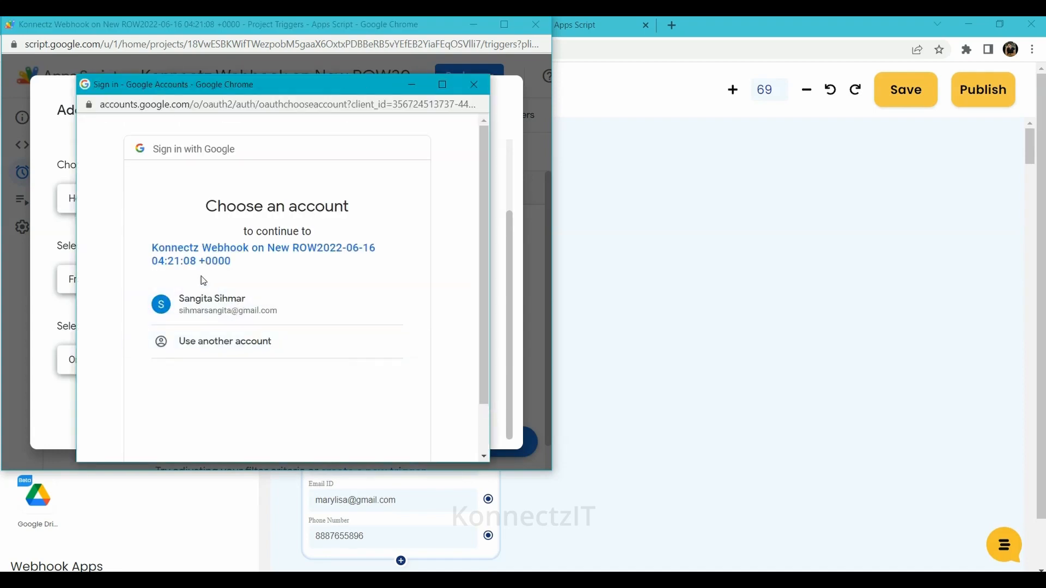
Authorize the Konnectz Webhook script with the Google account, continuing past the unverified-app warning and allowing the requested access
click(200, 313)
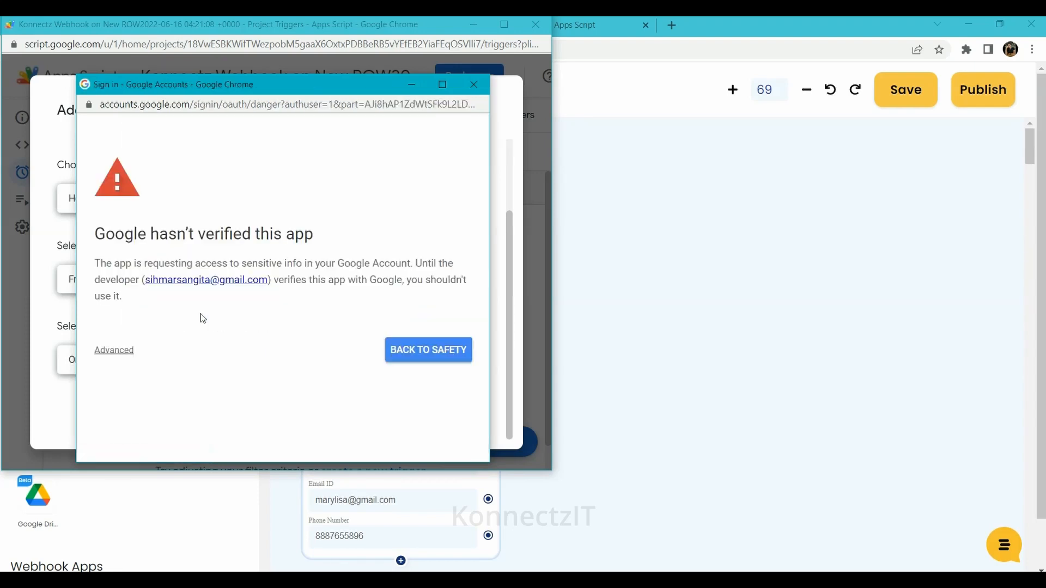
click(112, 352)
scroll(112, 359, down, 1)
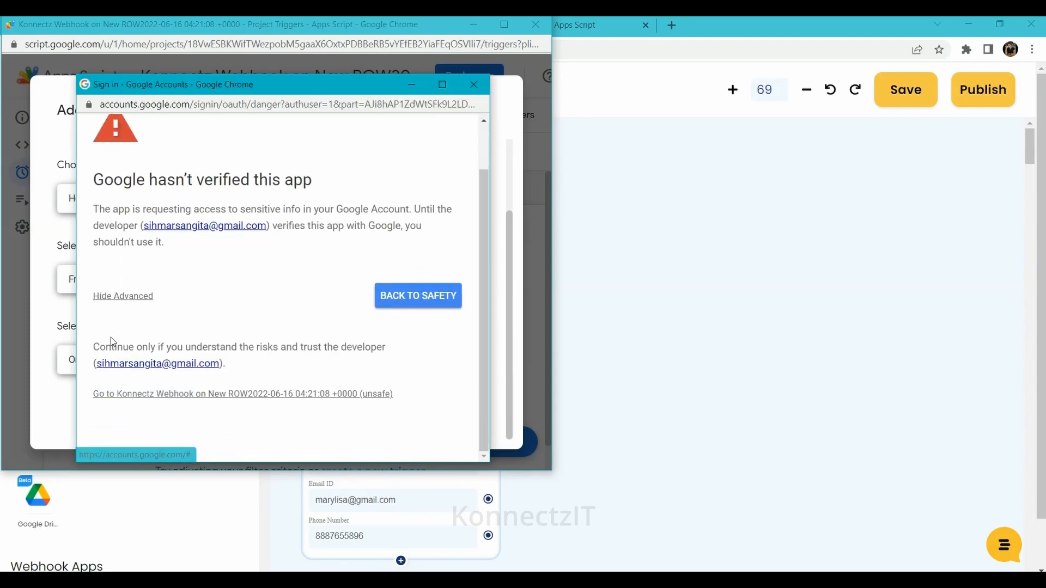
click(140, 394)
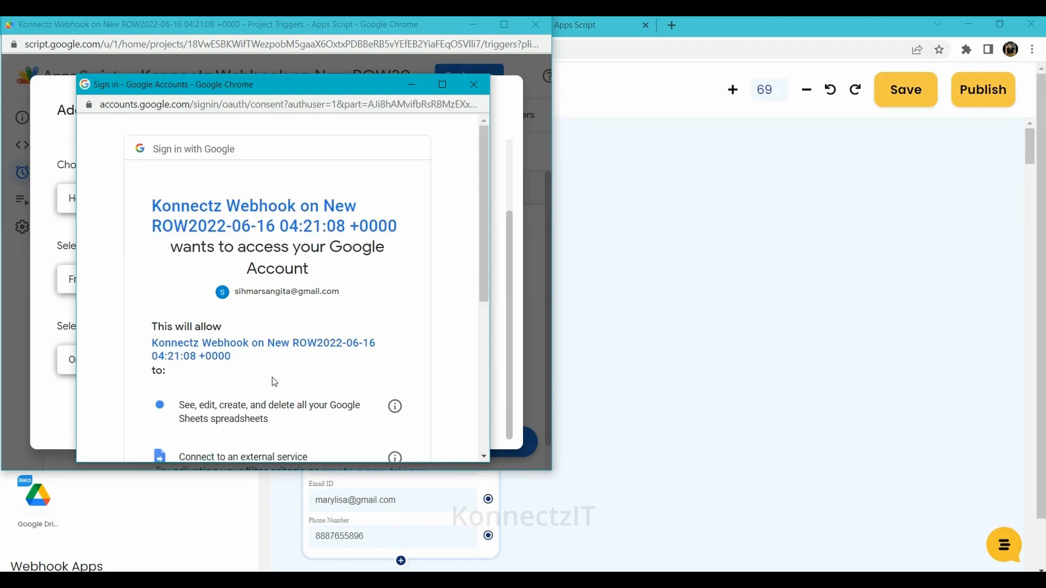
scroll(294, 370, down, 5)
click(330, 371)
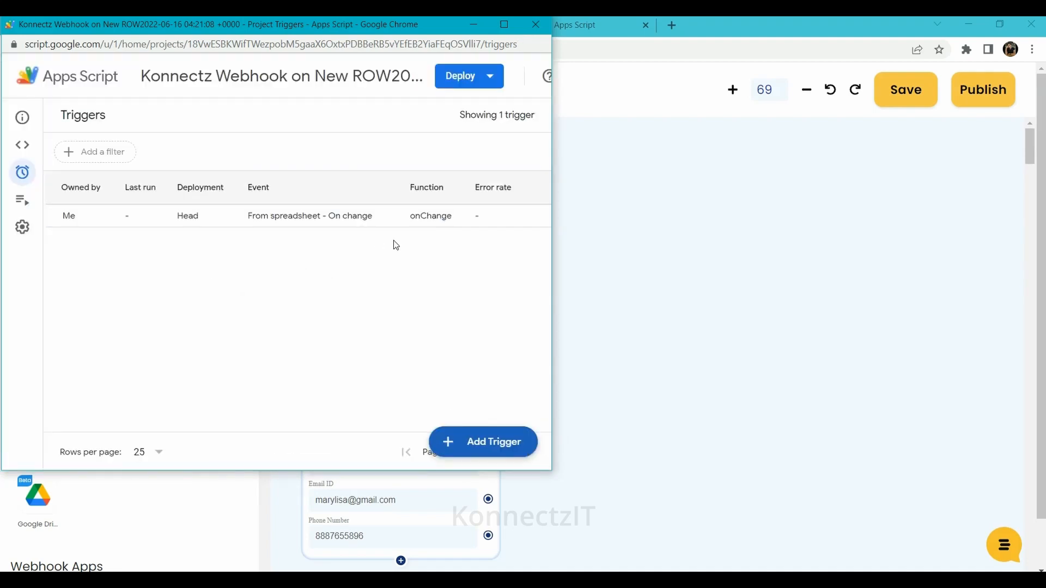
Return to the KonnectzIT editor, search the apps for hubspot, and place the Hubspot app beside the Google Sheet block
click(689, 290)
scroll(689, 290, down, 2)
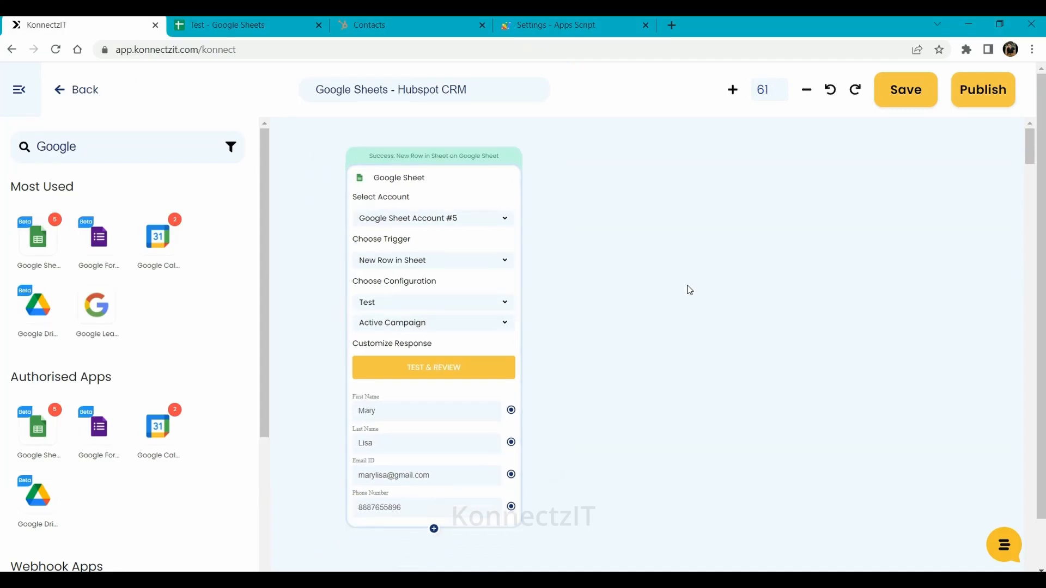
drag(677, 289, 634, 274)
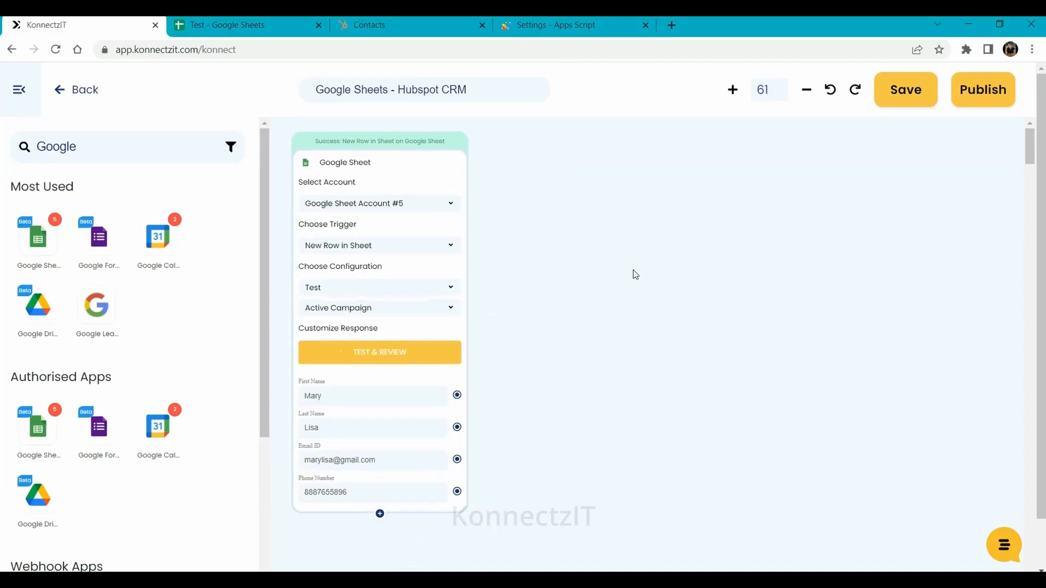
double_click(93, 144)
text(hu)
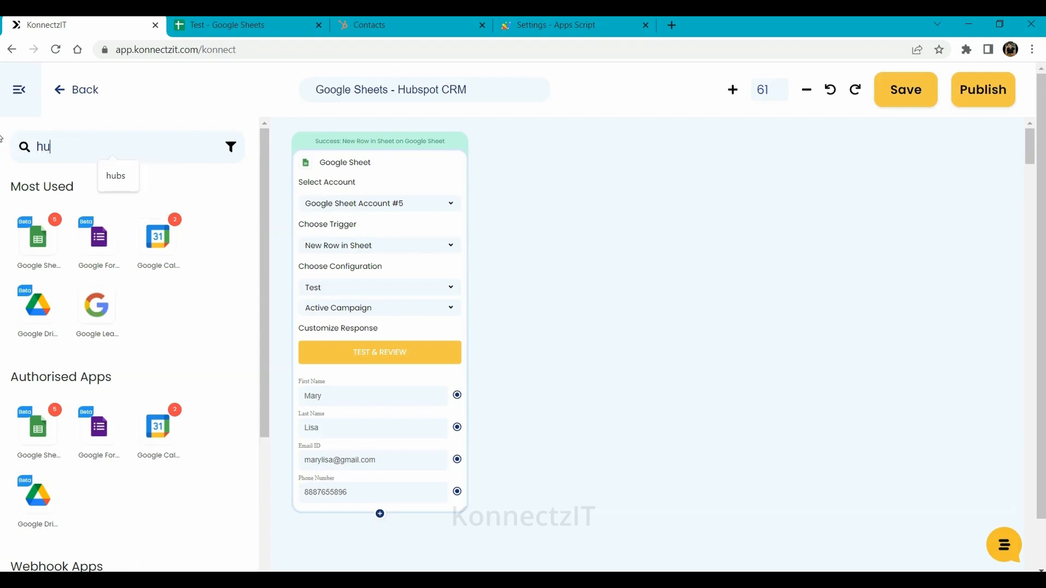
text(bspot)
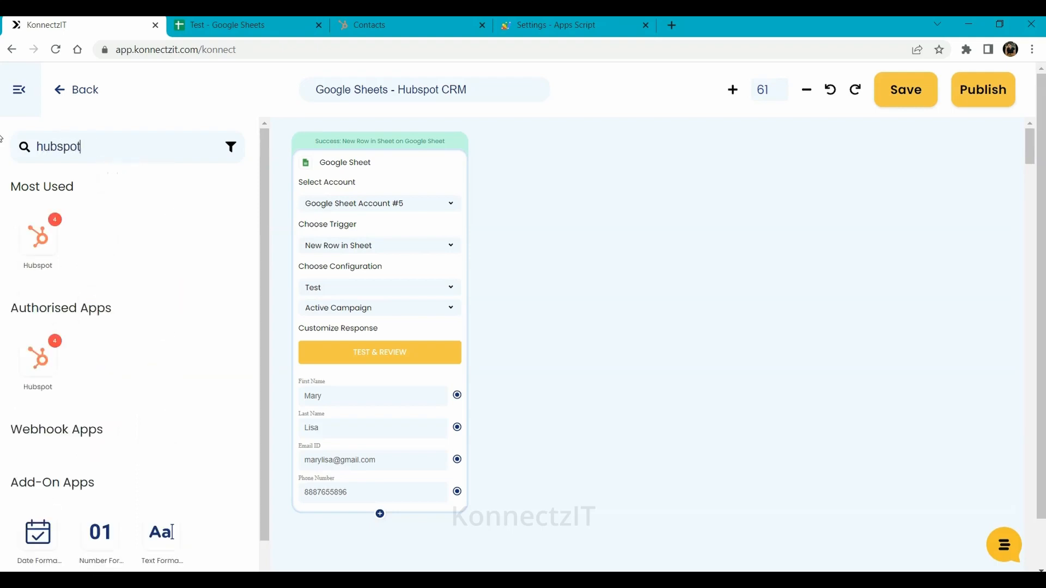
drag(38, 235, 513, 238)
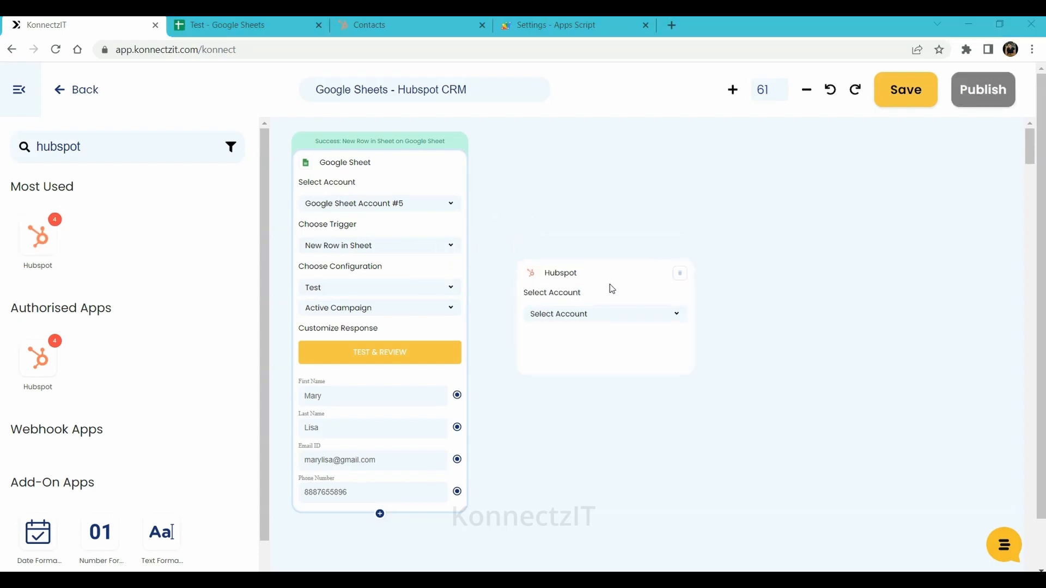
drag(609, 285, 607, 190)
Set the Hubspot block to Hubspot Account #3 with the Create Contact action
click(602, 221)
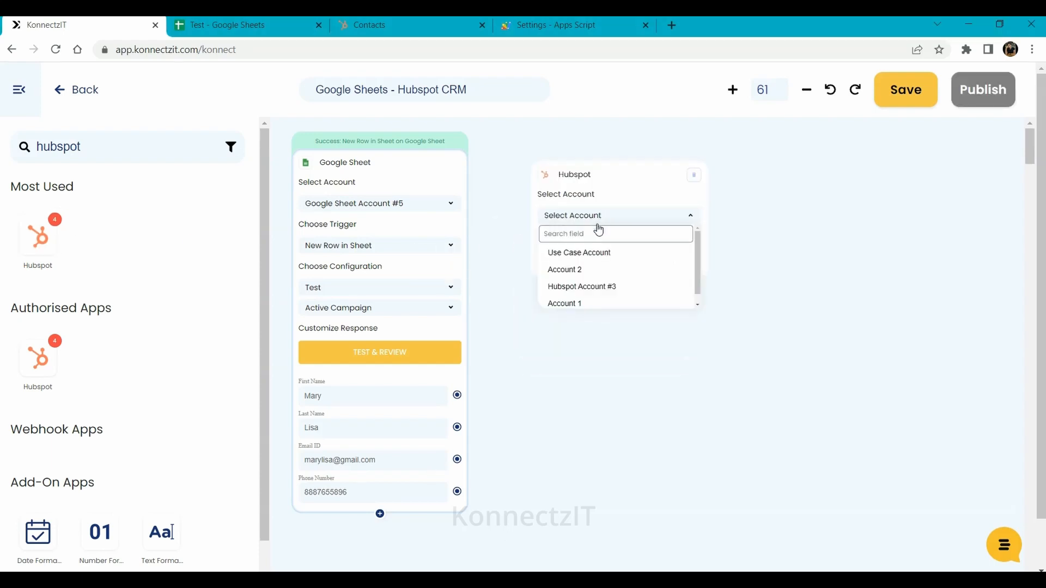
click(604, 294)
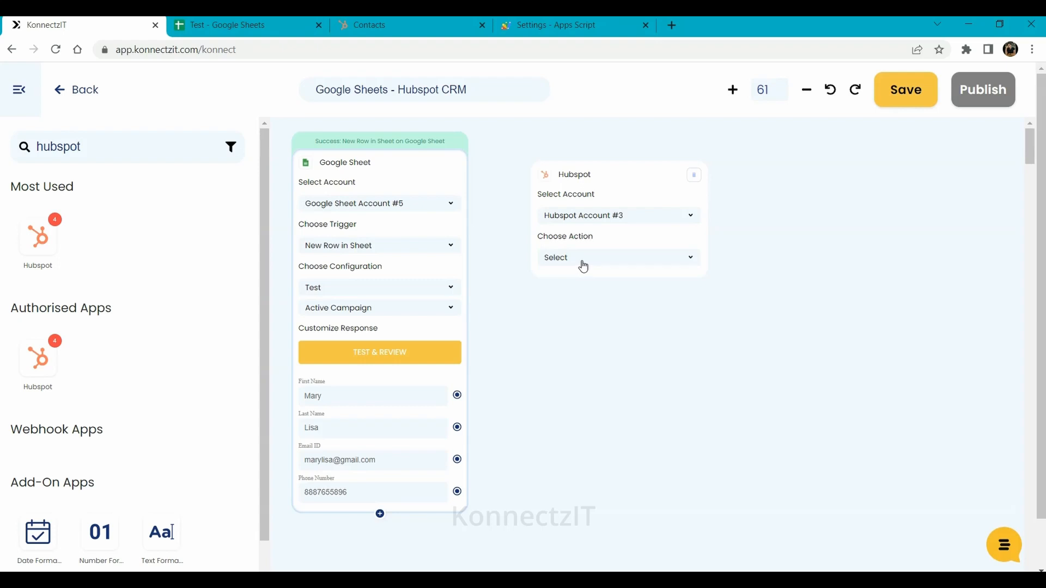
click(583, 266)
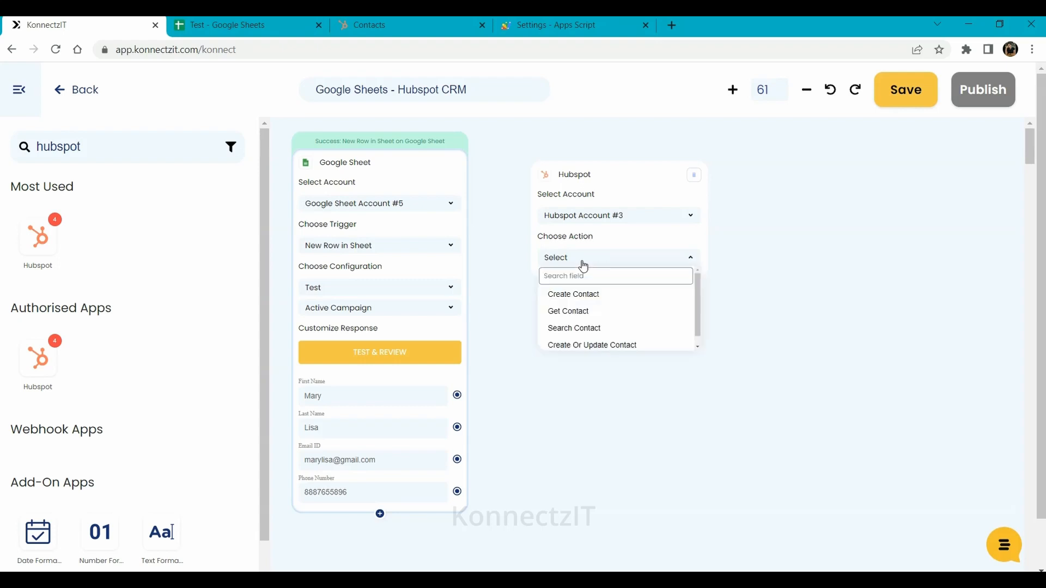
click(588, 296)
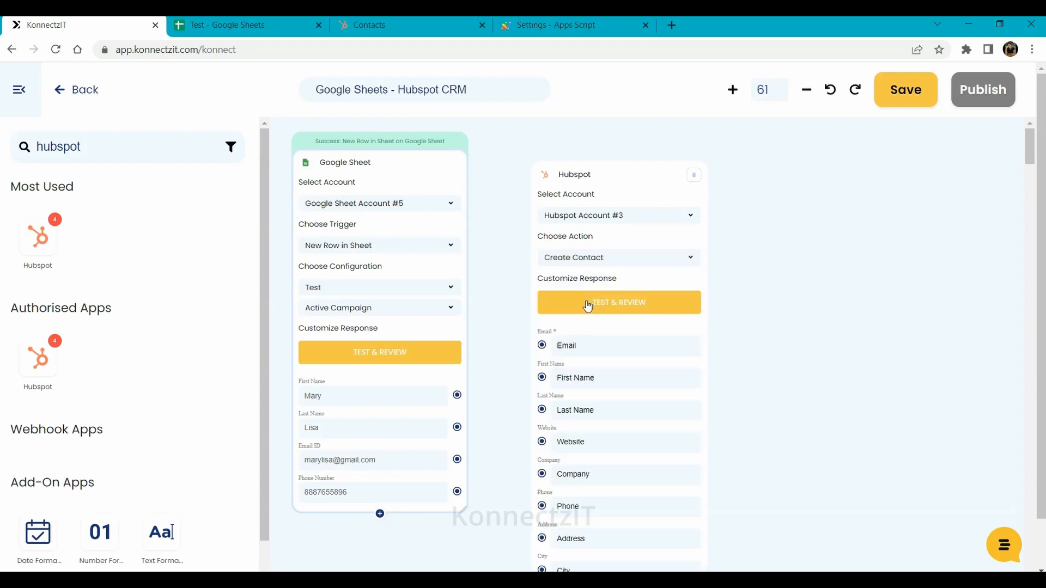
Map the sheet's Email ID, First Name, Last Name and Phone Number to Hubspot's Email, First Name, Last Name and Phone, and test the action
drag(457, 459, 543, 345)
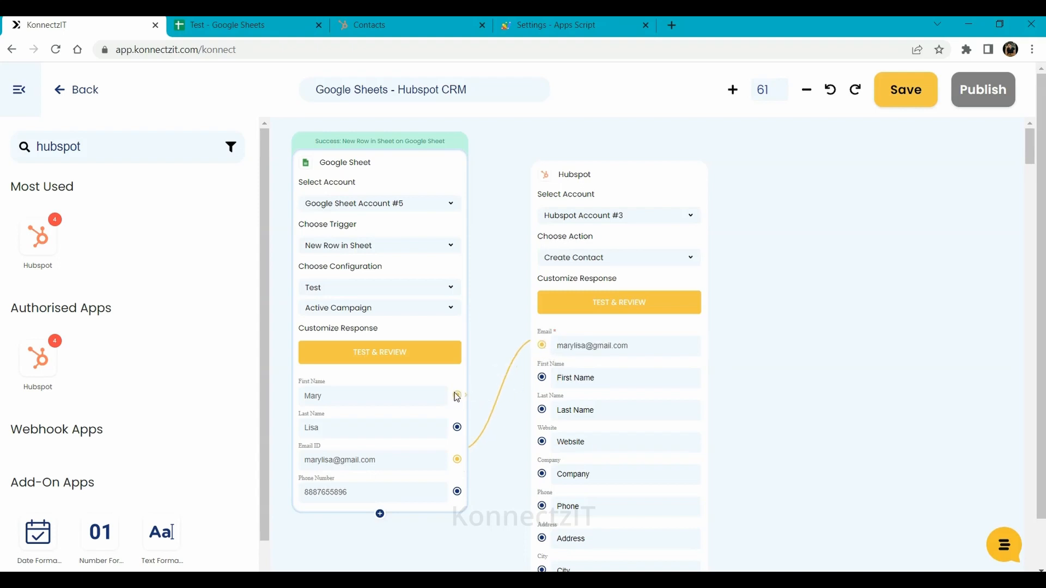
drag(457, 395, 545, 383)
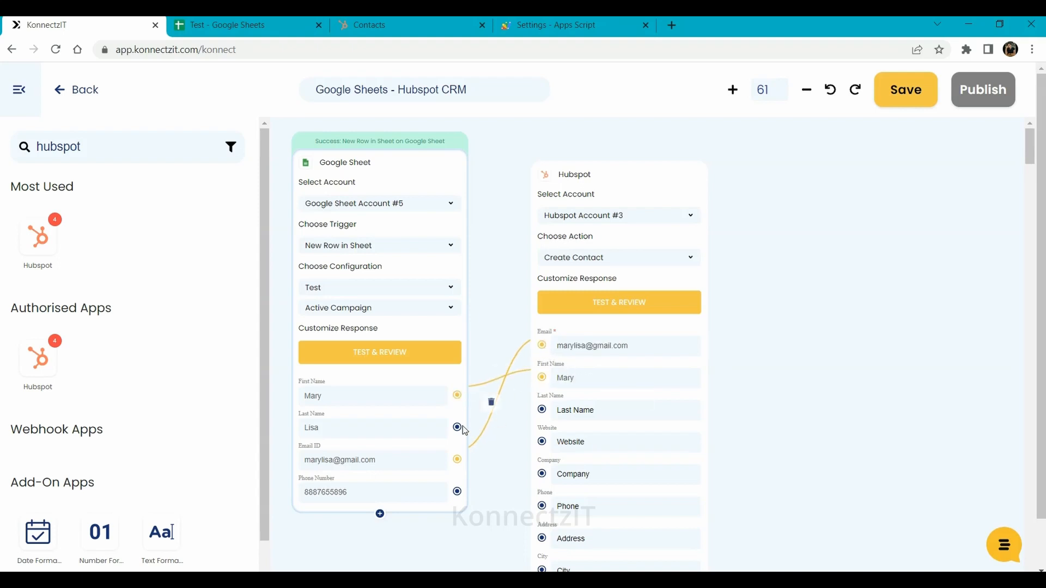
drag(457, 427, 544, 413)
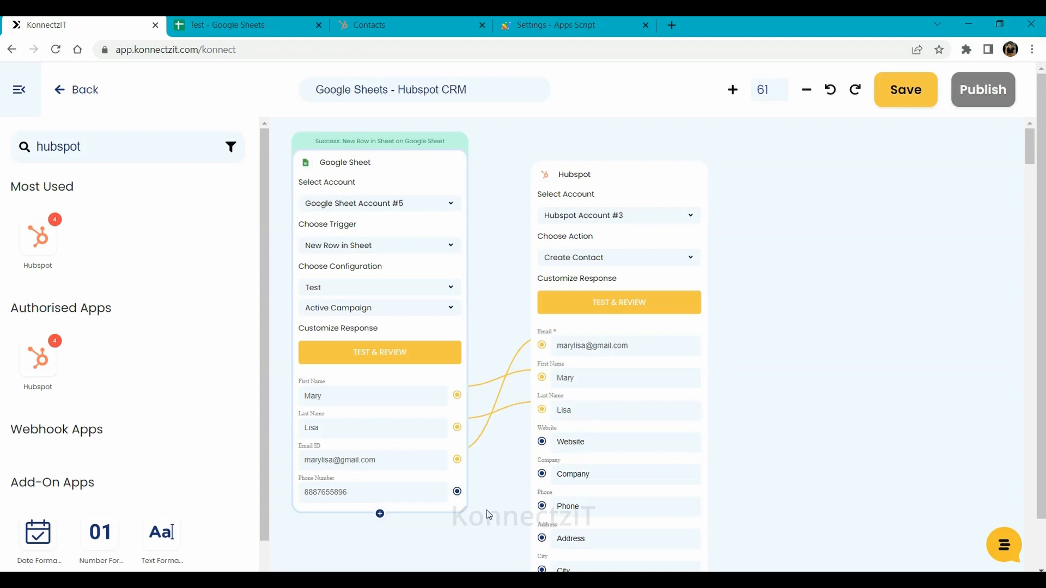
drag(457, 492, 544, 509)
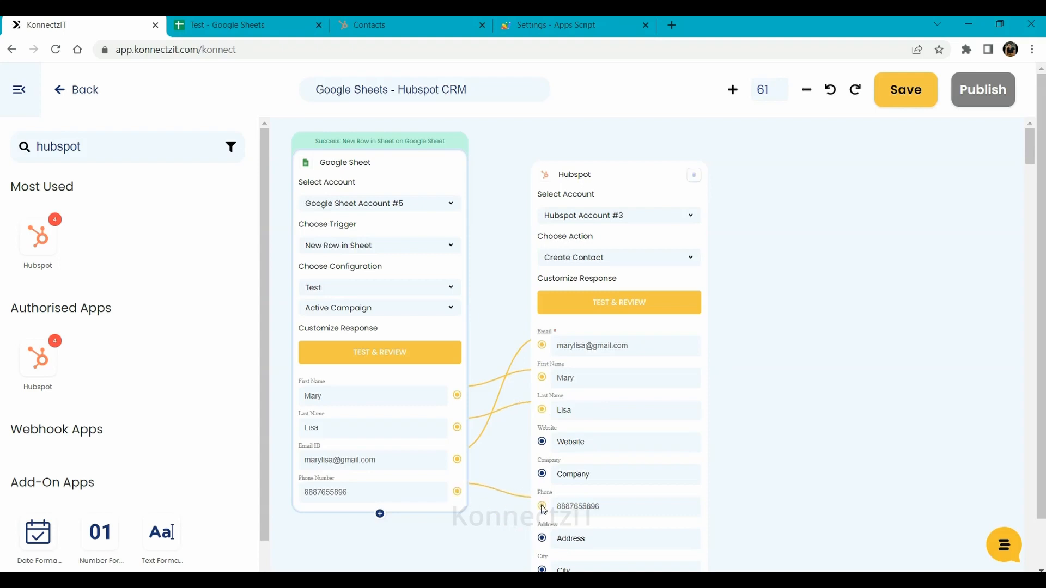
click(629, 303)
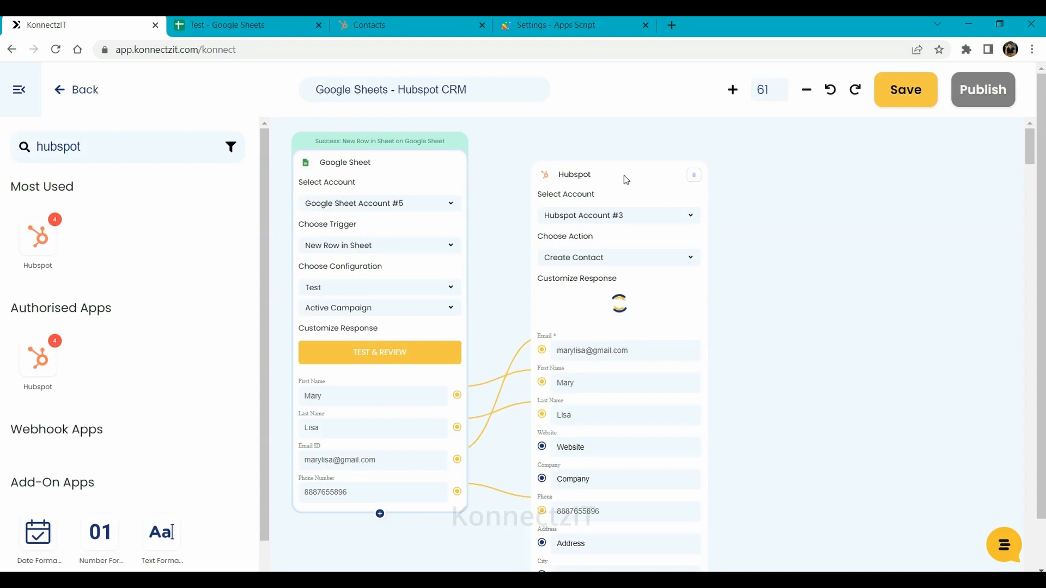
drag(623, 172, 619, 156)
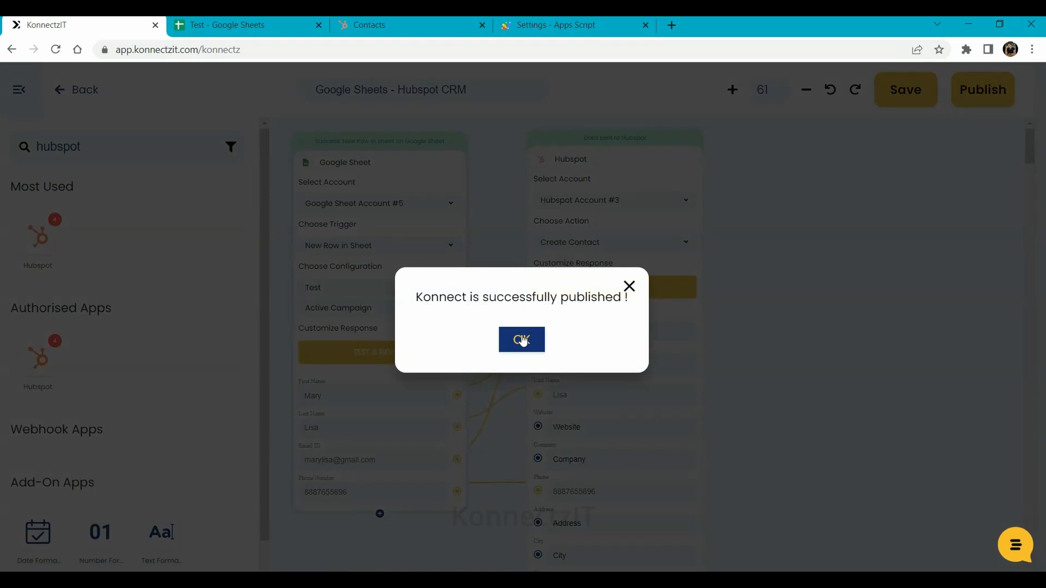
Dismiss the publish confirmation and open the published Google Sheets - Hubspot CRM konnect for editing from the Konnectz list
click(522, 340)
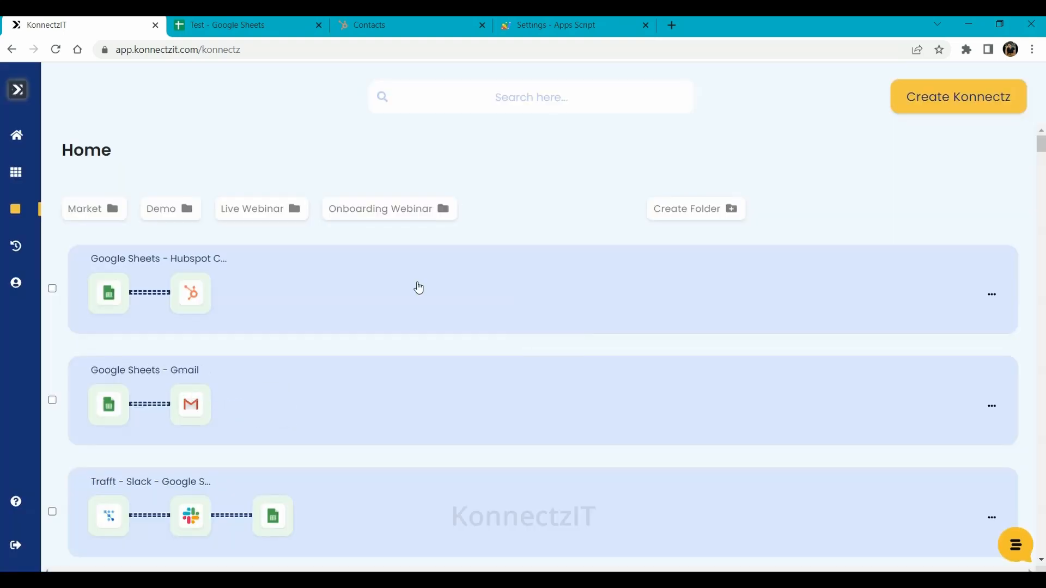
click(418, 288)
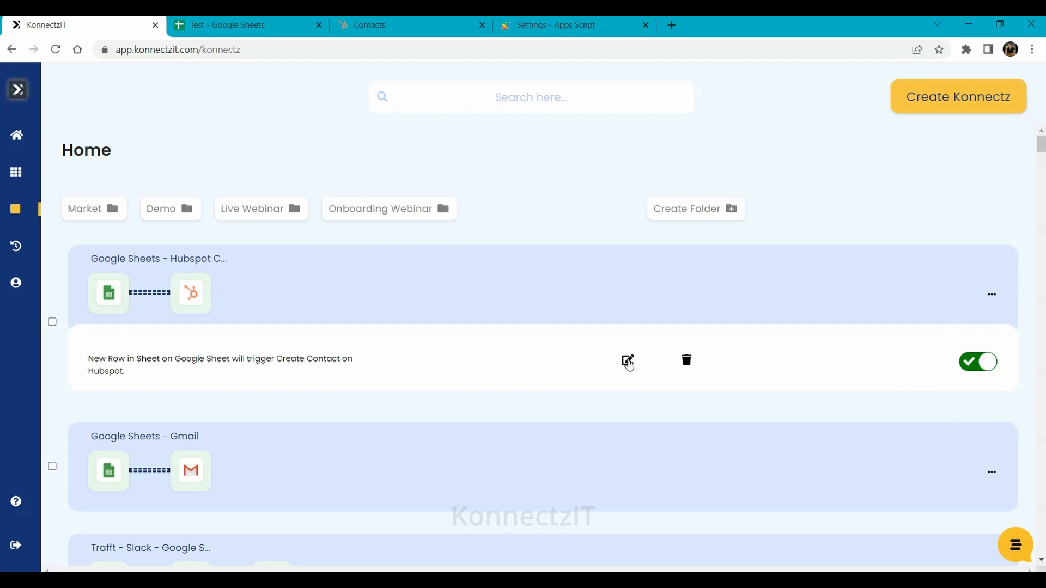
click(628, 362)
Compare the existing contacts in HubSpot with the rows of the Active Campaign sheet in Google Sheets, and return to the KonnectzIT editor
click(384, 21)
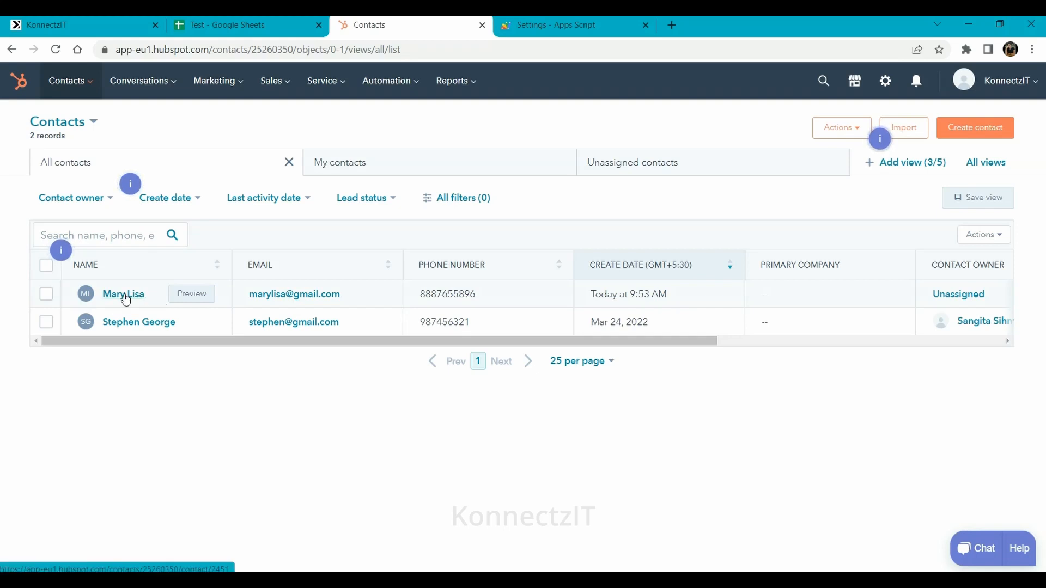
click(220, 25)
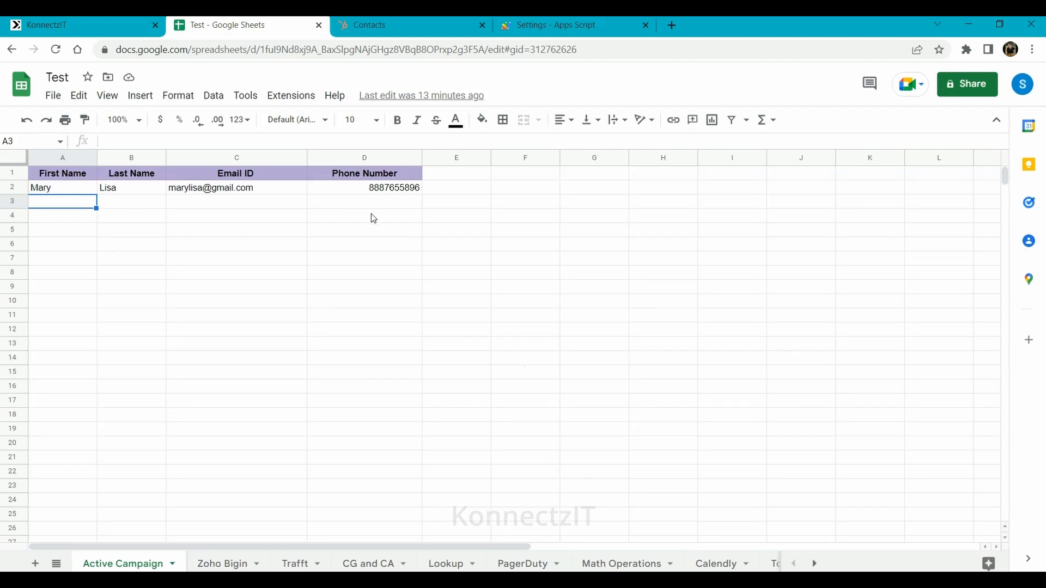
click(408, 19)
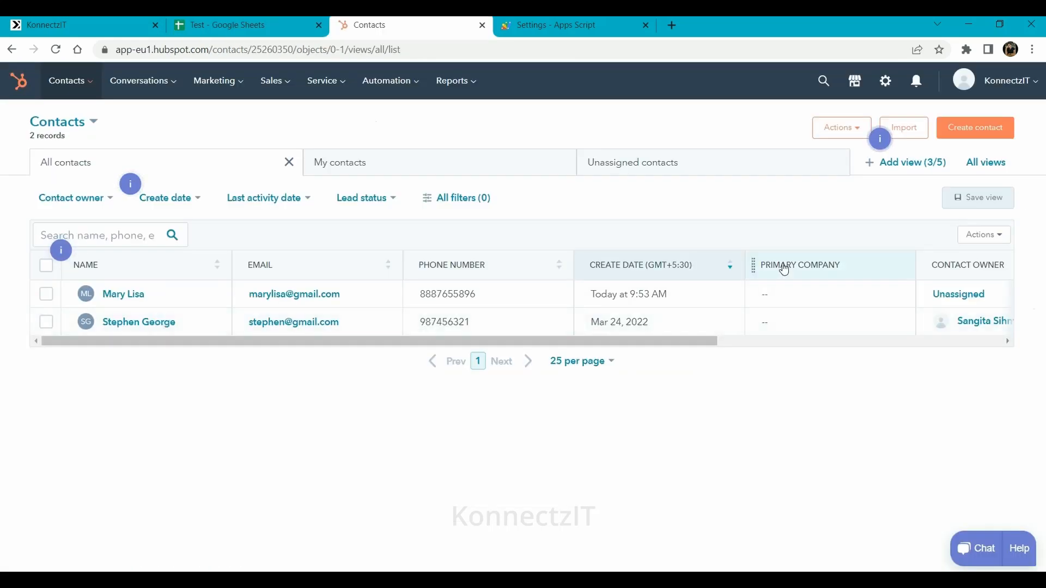
click(245, 21)
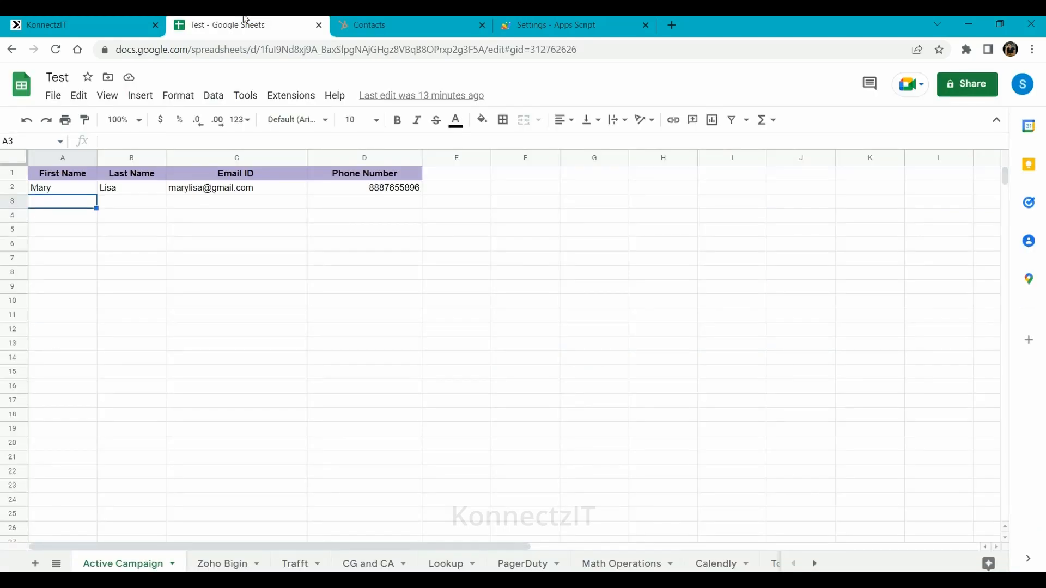
click(143, 21)
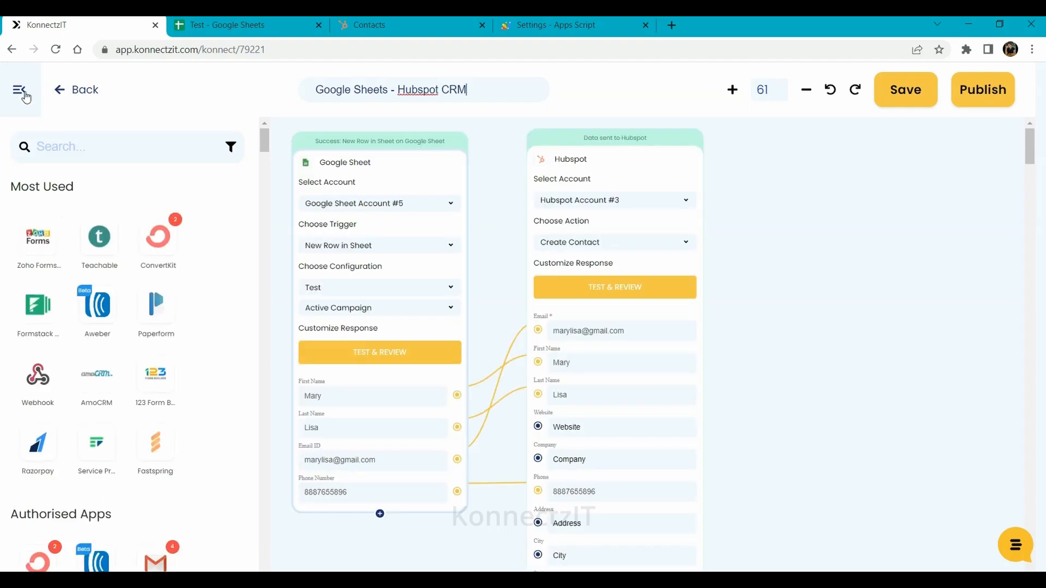
In the Test spreadsheet in Google Sheets, copy row 12 of the Trafft sheet into row 3 of the Active Campaign sheet
click(228, 21)
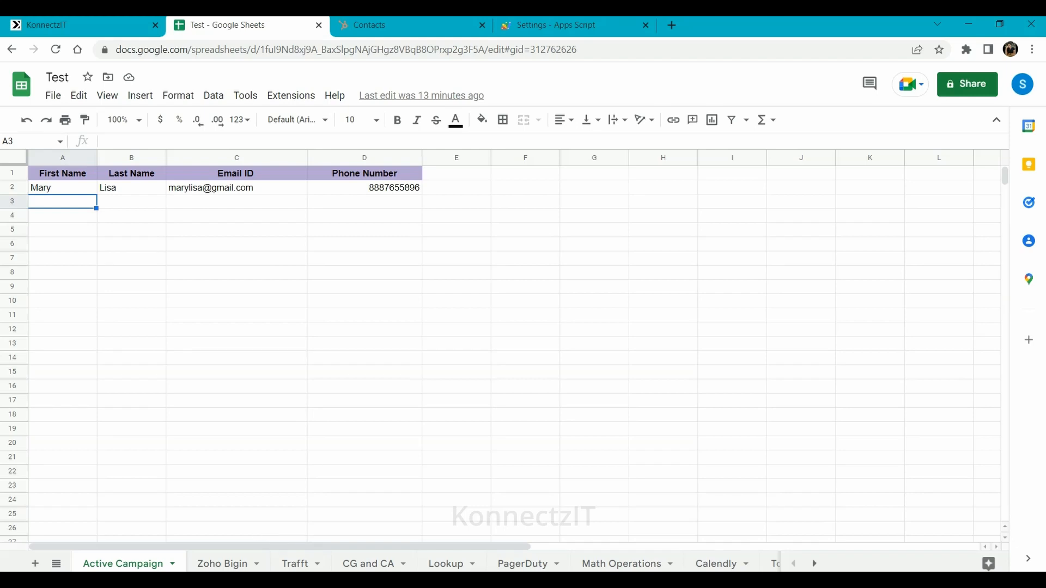
click(298, 565)
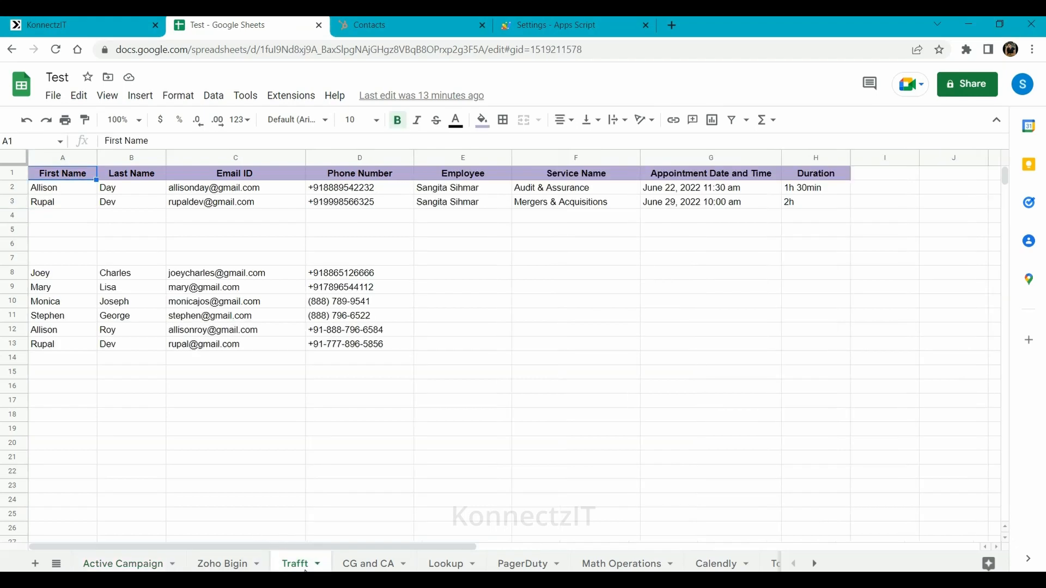
click(12, 343)
click(15, 328)
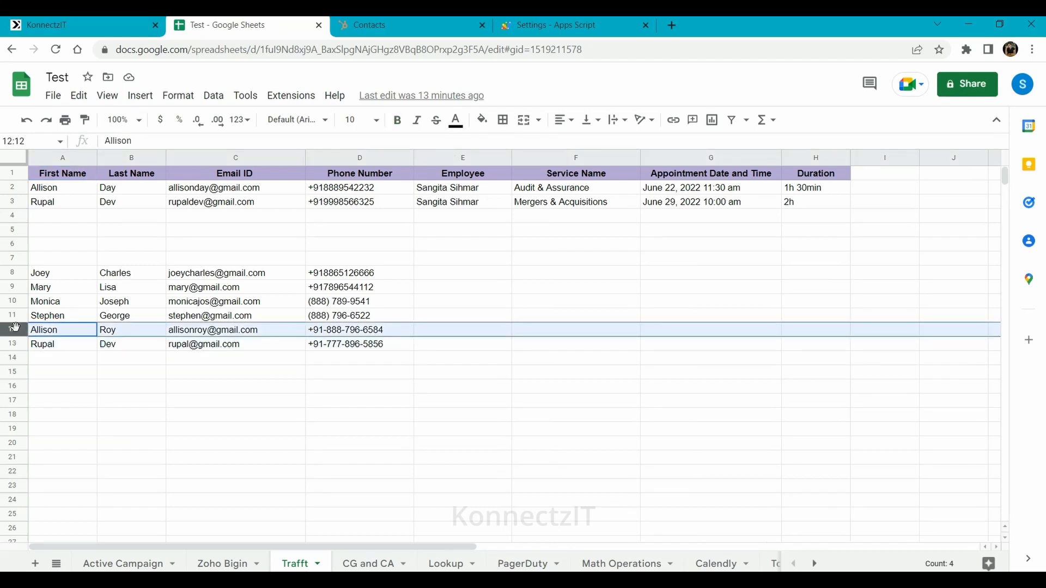
key(ctrl+c)
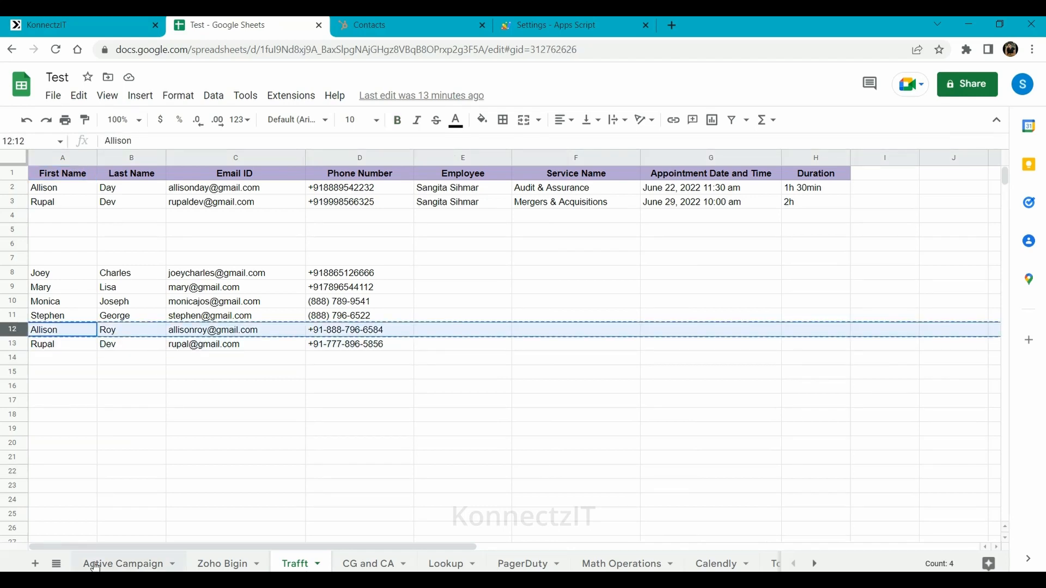
click(95, 565)
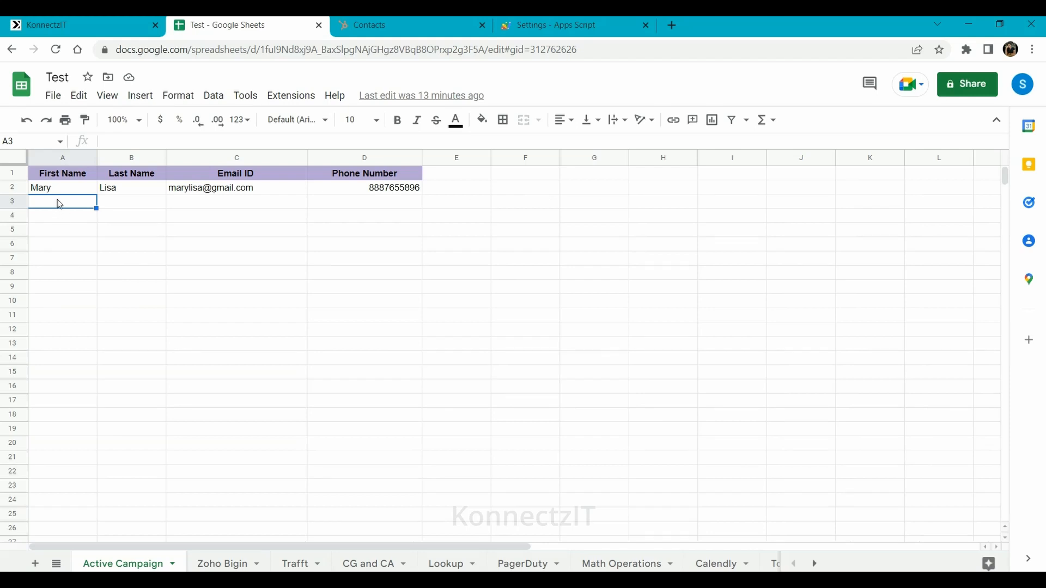
key(ctrl+v)
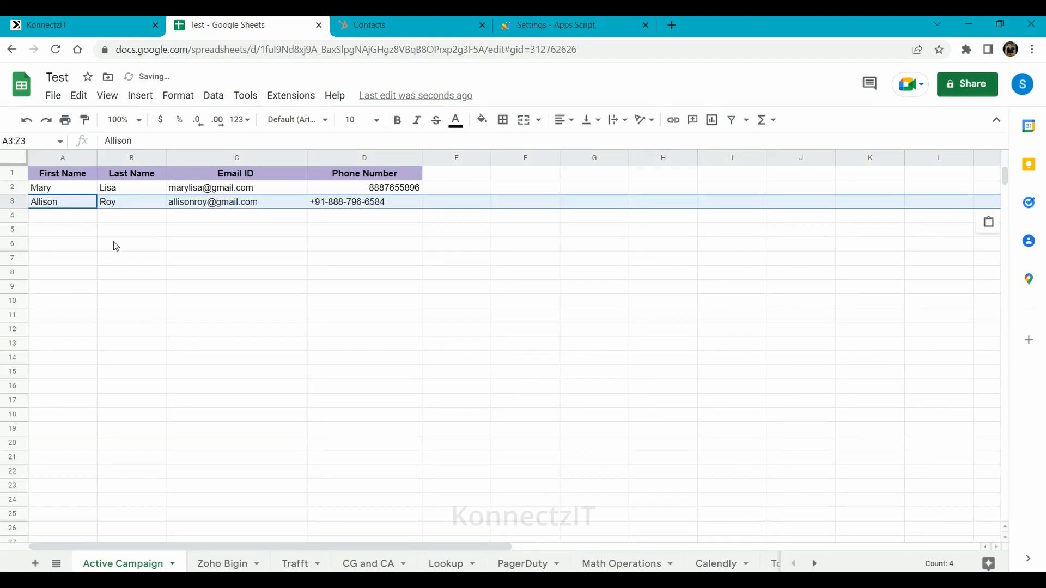
click(113, 244)
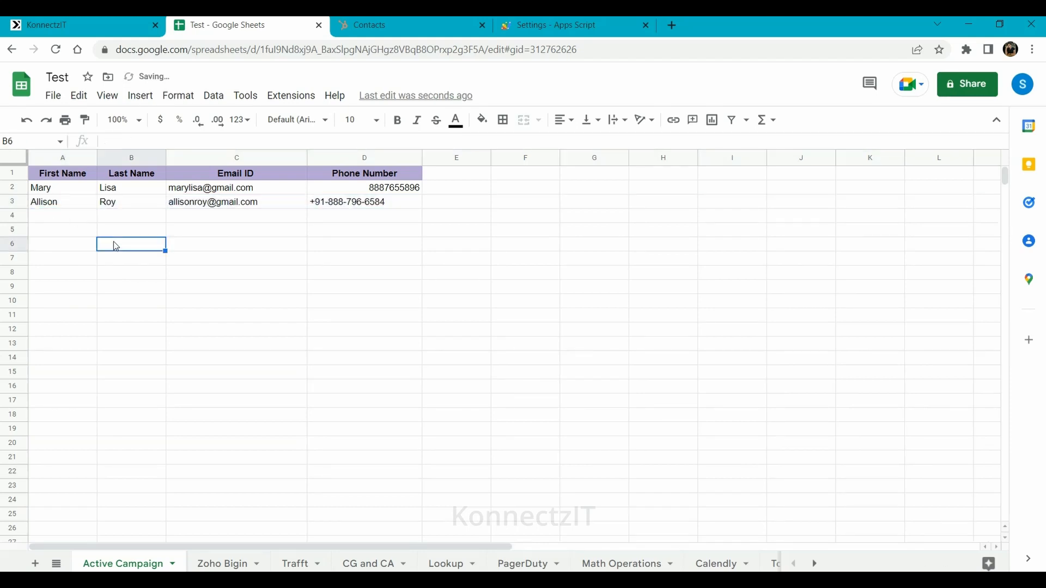
click(61, 218)
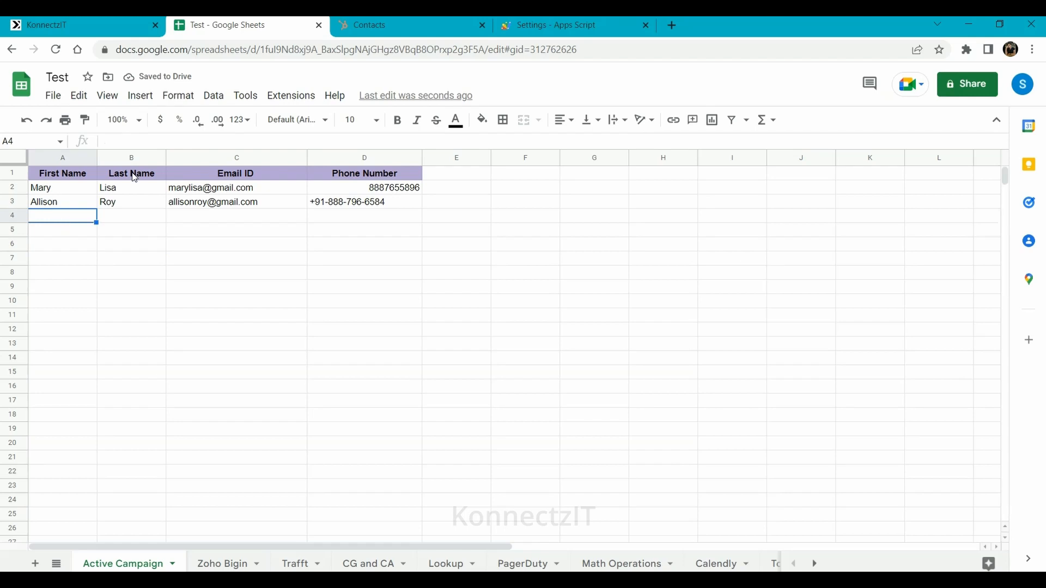
Reload the HubSpot contacts list to check for the contact from the added row, and return to the KonnectzIT editor
click(424, 20)
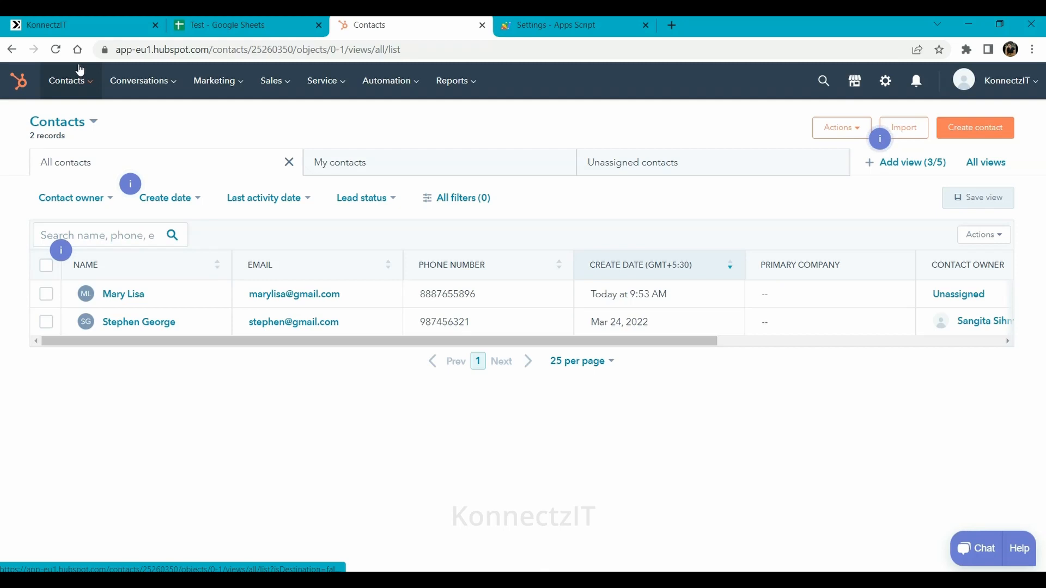
click(55, 50)
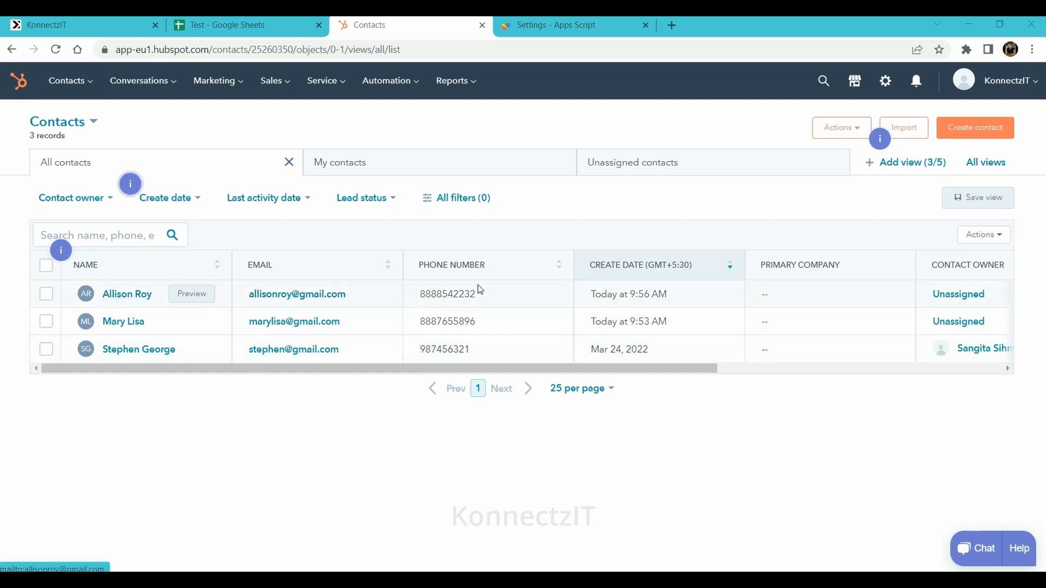
click(134, 21)
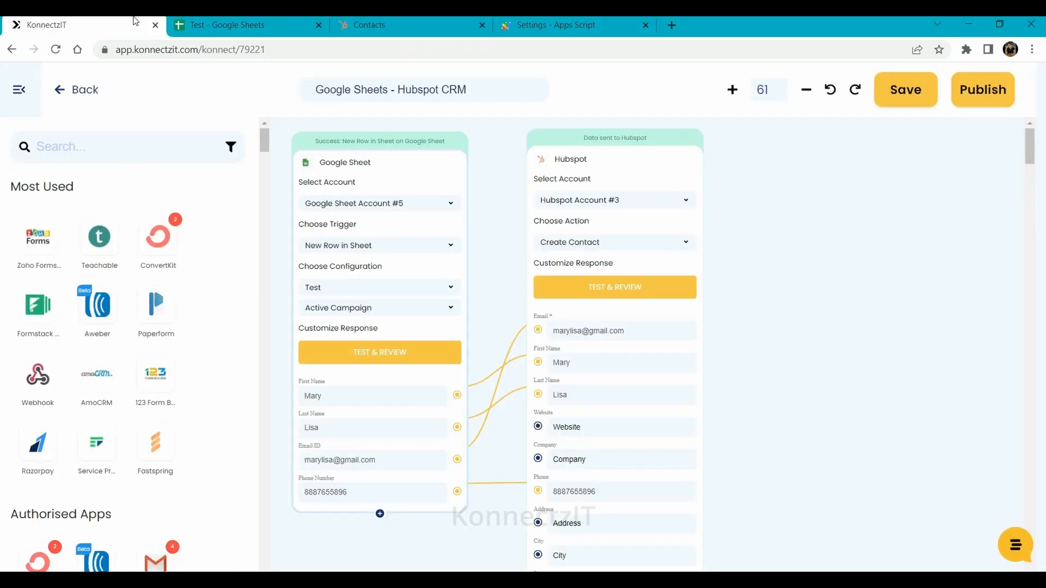